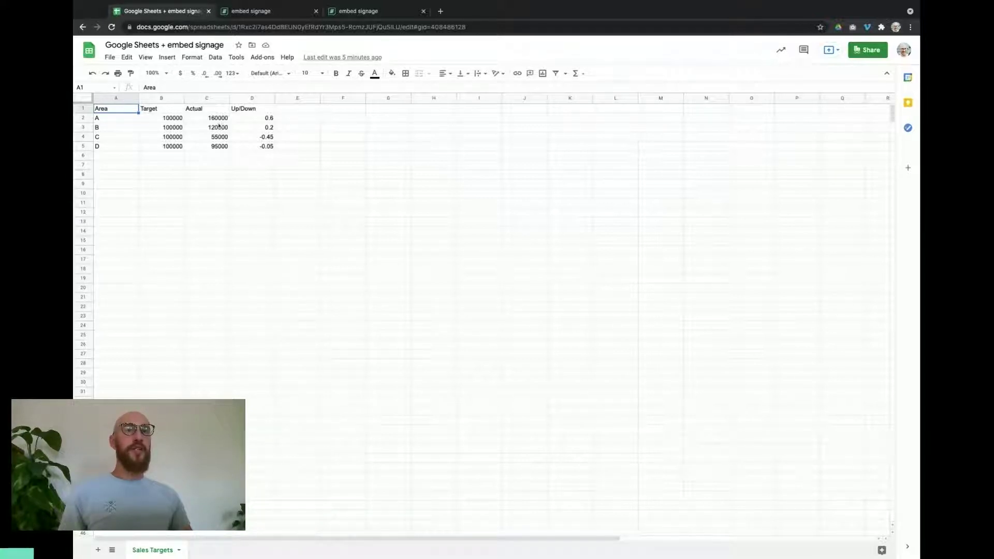
Step: Share the sheet so anyone with the link can view it, copy the link, and go to Embed Signage
left_click(268, 120)
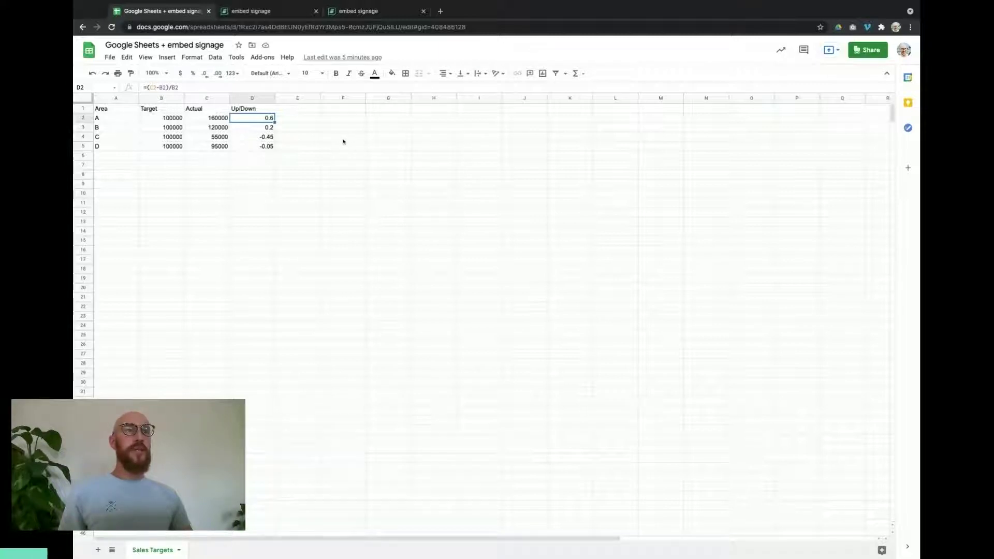
left_click(874, 54)
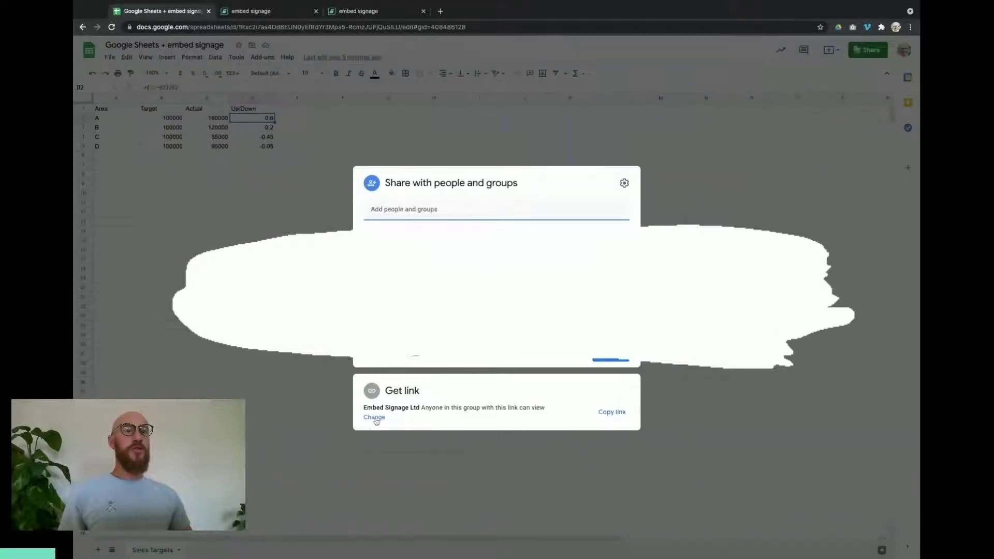
left_click(476, 402)
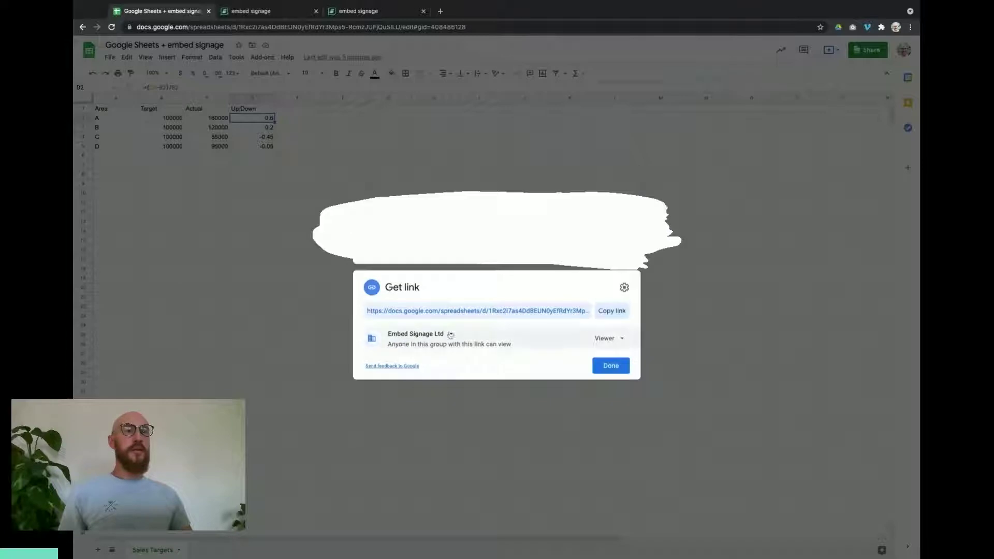
left_click(450, 334)
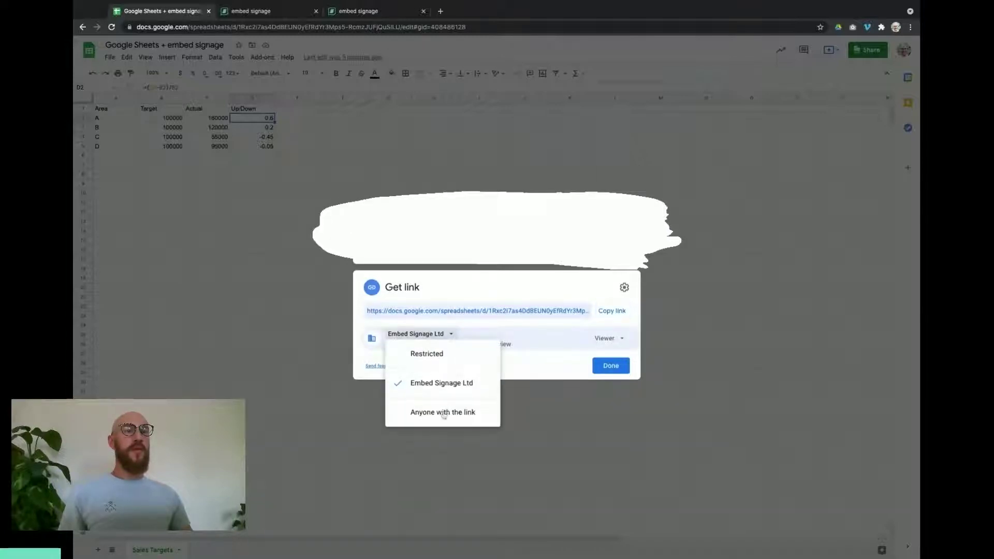
left_click(444, 414)
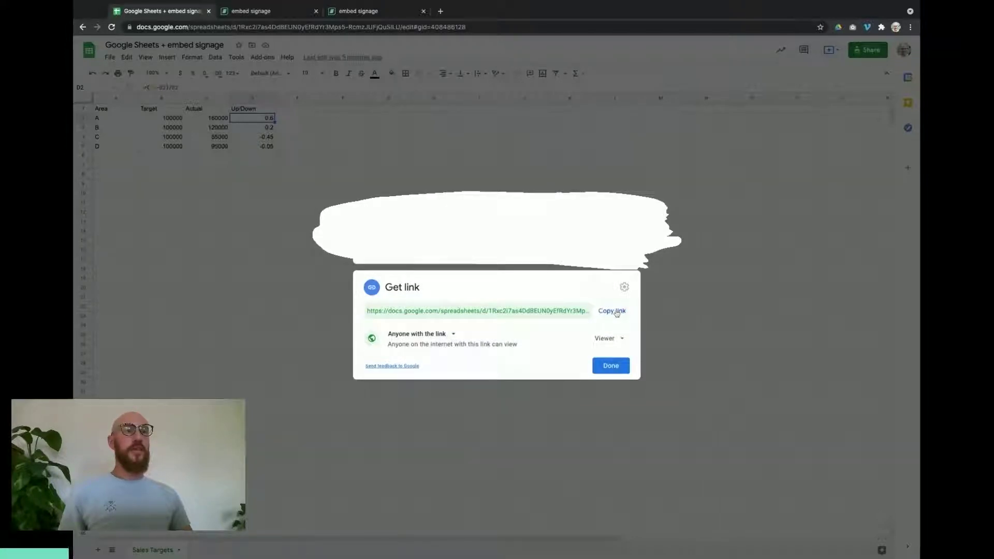
left_click(617, 313)
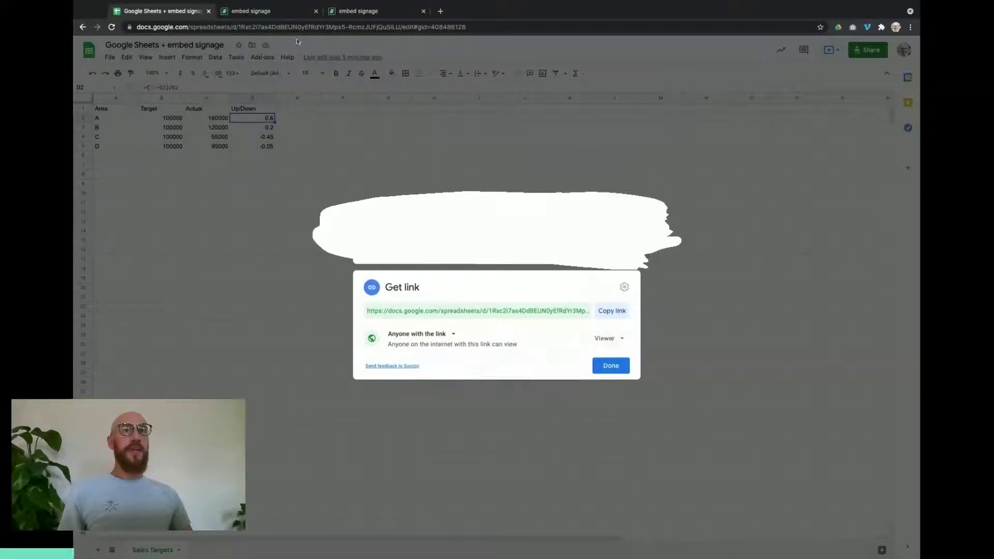
left_click(260, 11)
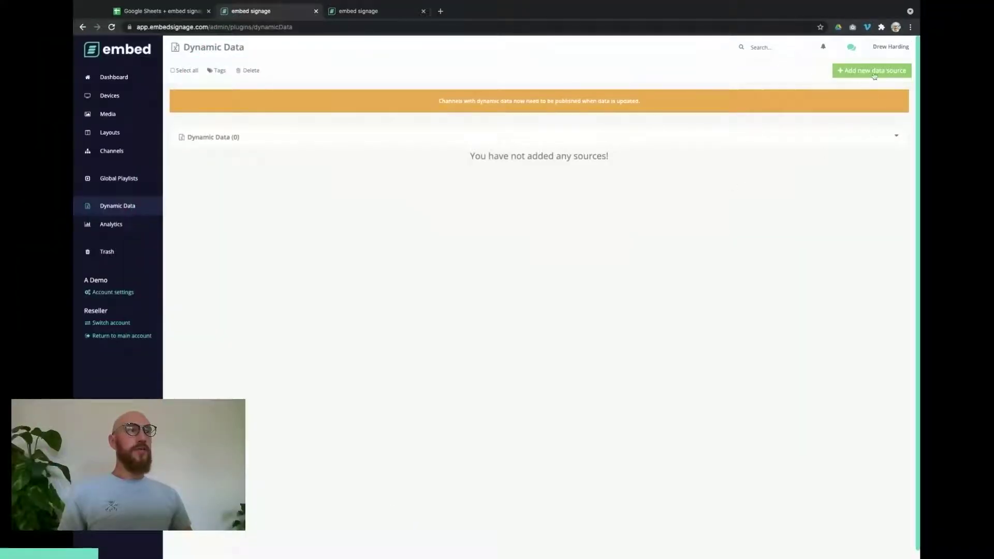
Step: Create a new data source named 'Google Sheet' with source type Google sheet
left_click(875, 73)
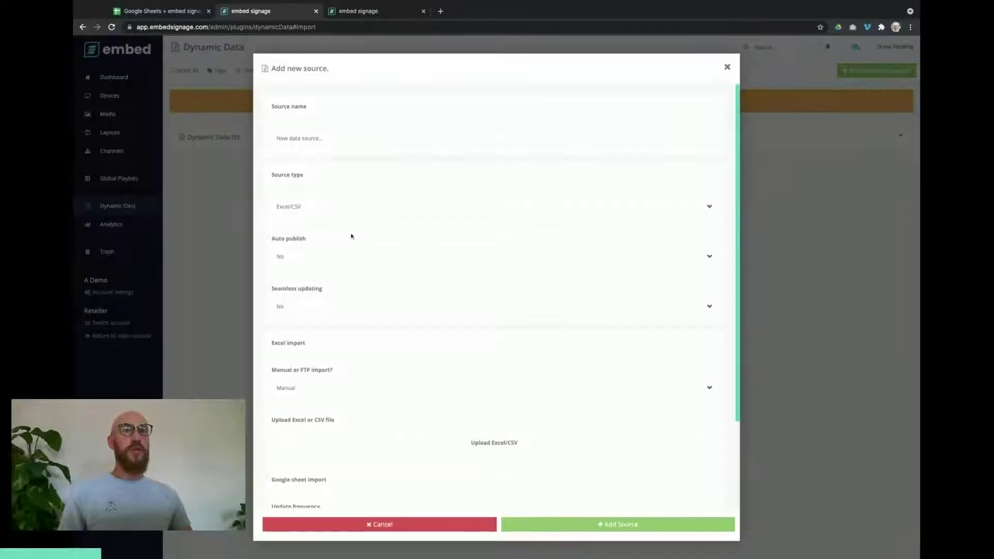
left_click(336, 137)
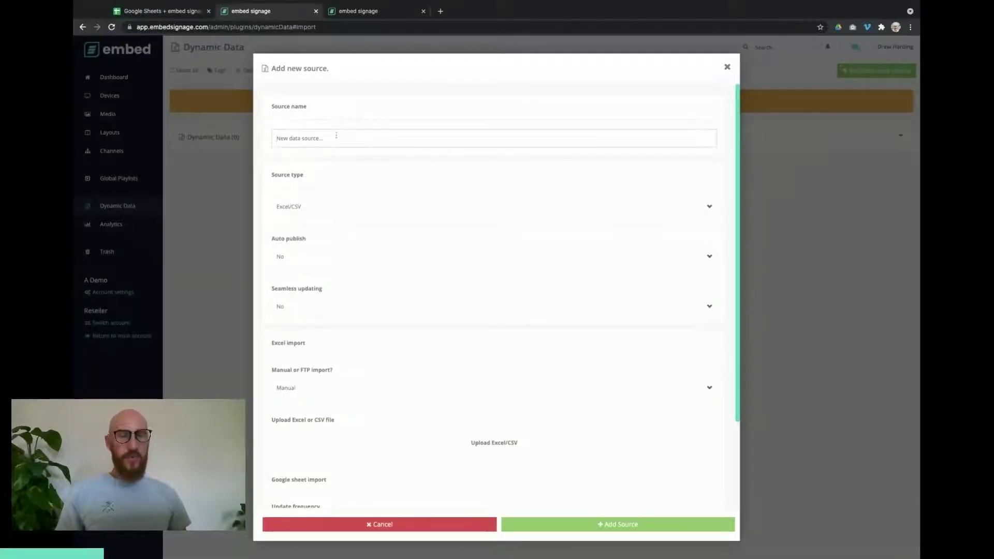
type("Google Sheet")
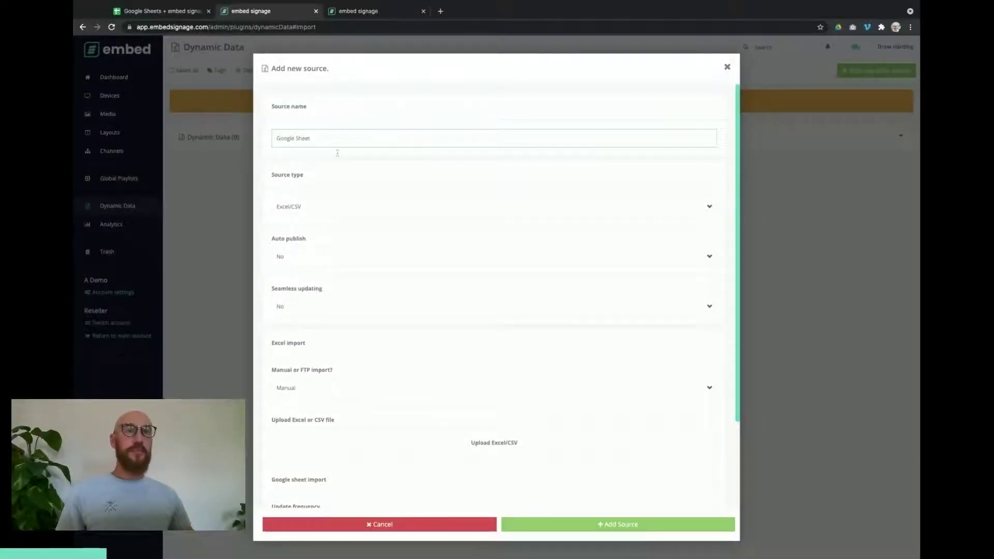
left_click(335, 182)
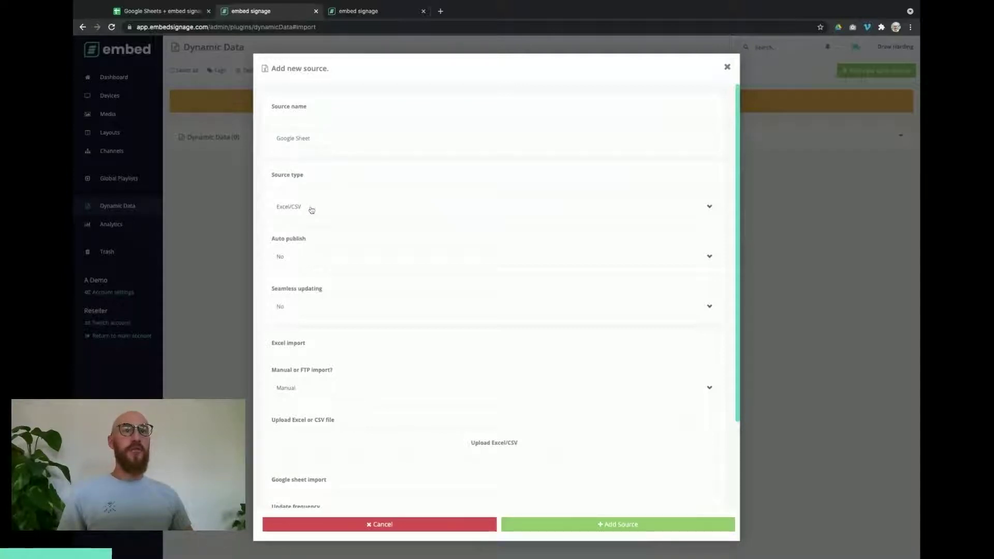
left_click(313, 212)
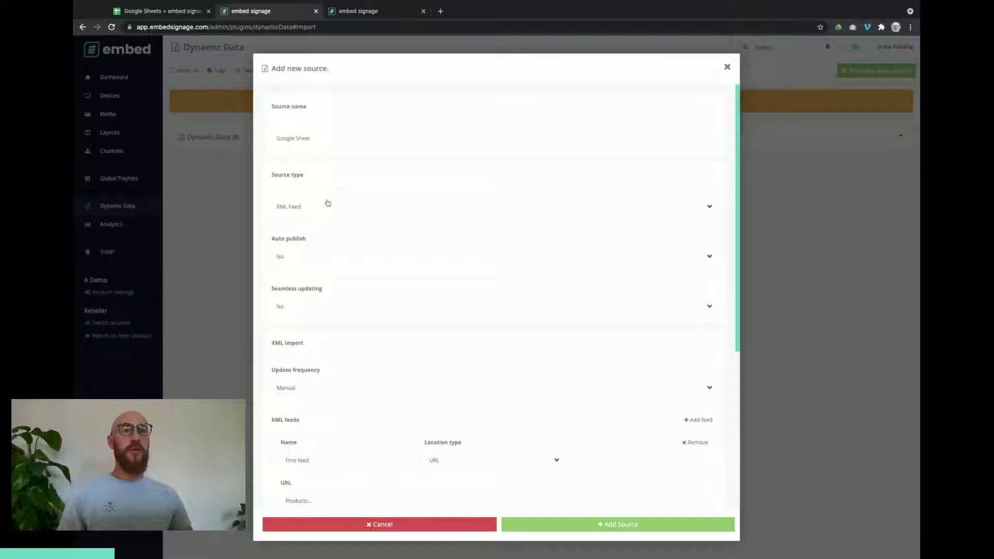
left_click(322, 215)
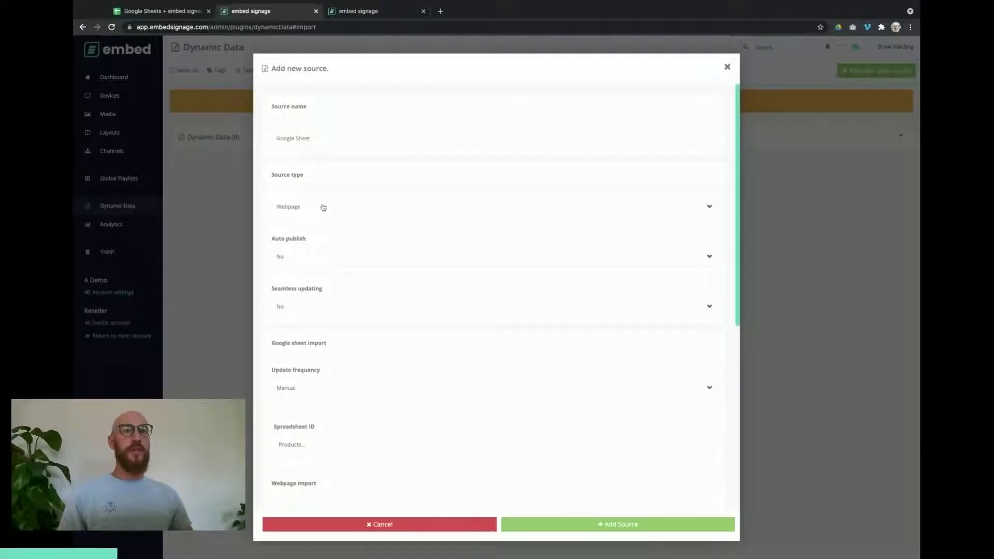
left_click(323, 207)
left_click(336, 220)
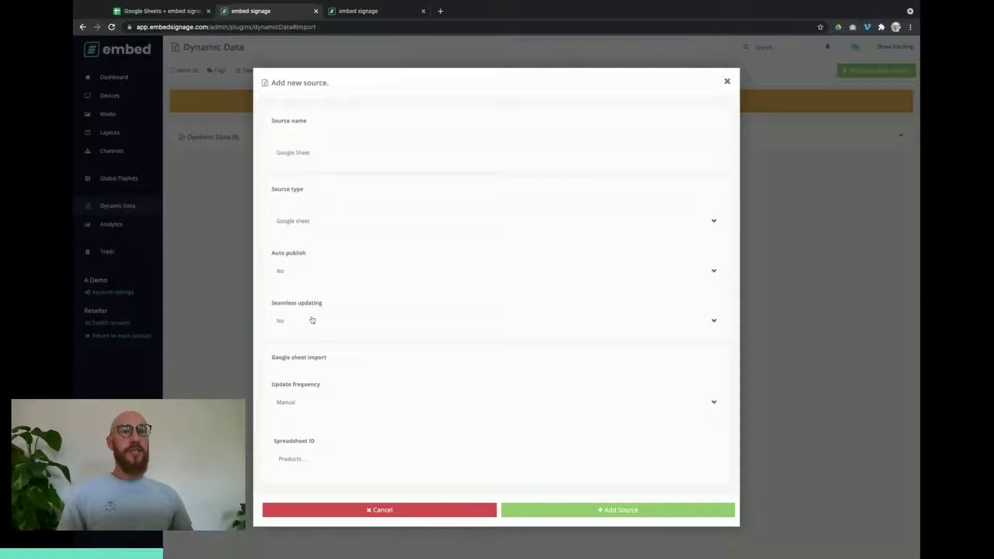
Step: Set Seamless updating to Yes and Update frequency to Every 10 minutes
left_click(312, 320)
left_click(344, 329)
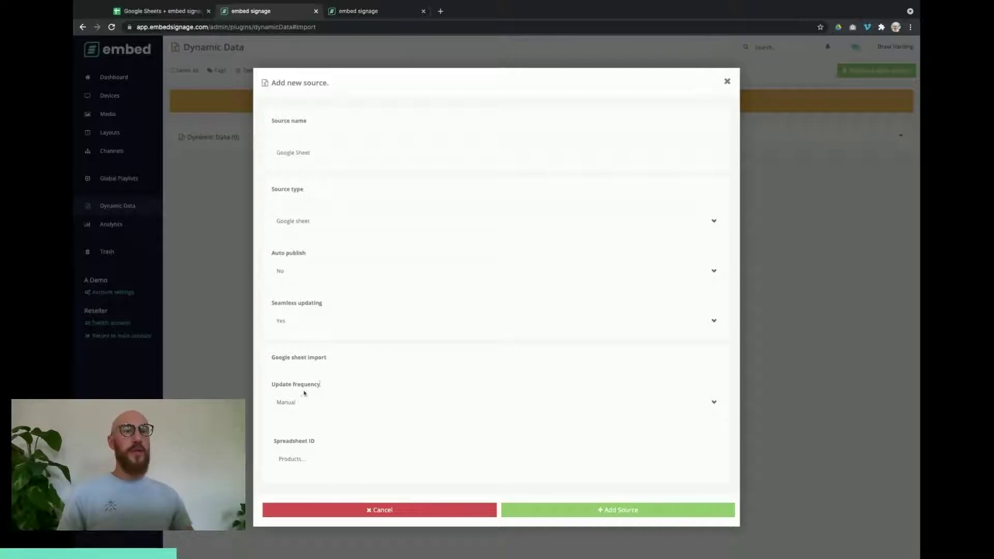
left_click(354, 405)
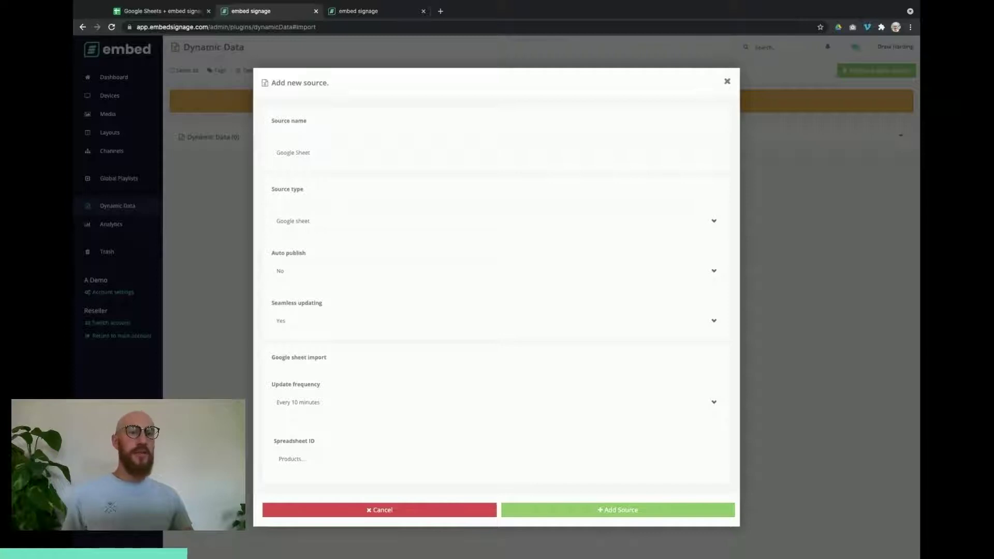
Step: Paste the sheet link into Spreadsheet ID, trim it to just the ID, and add the source
left_click(317, 462)
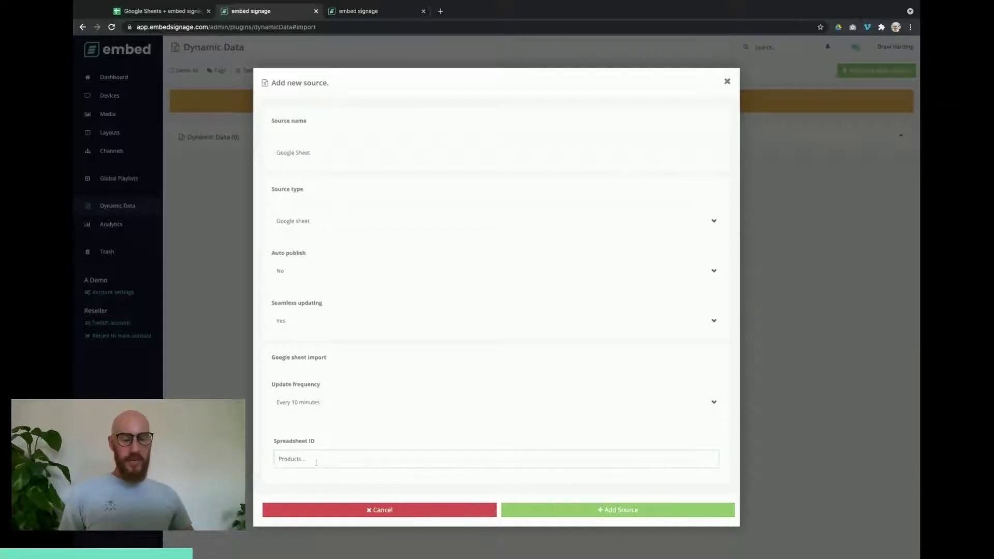
key("ctrl+v")
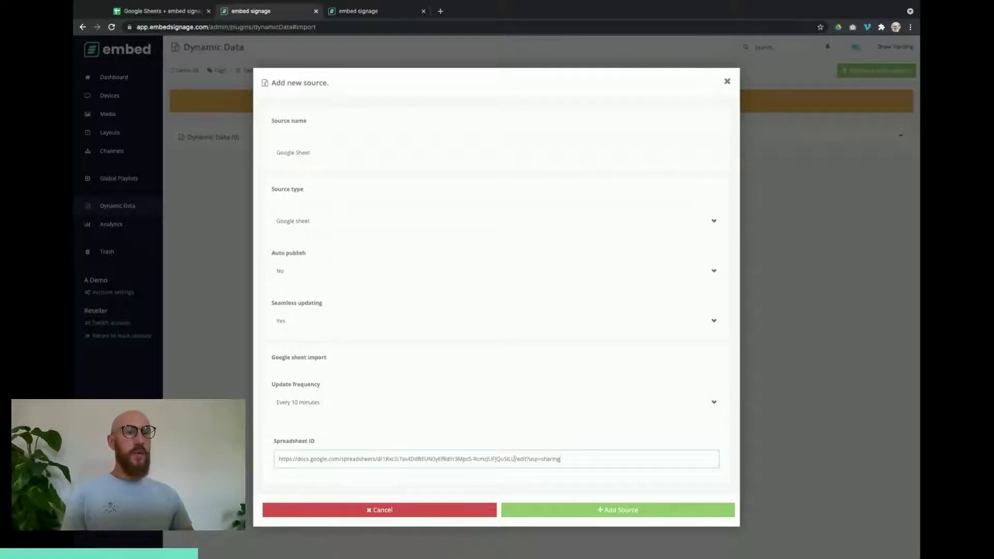
left_click_drag(514, 459, 381, 459)
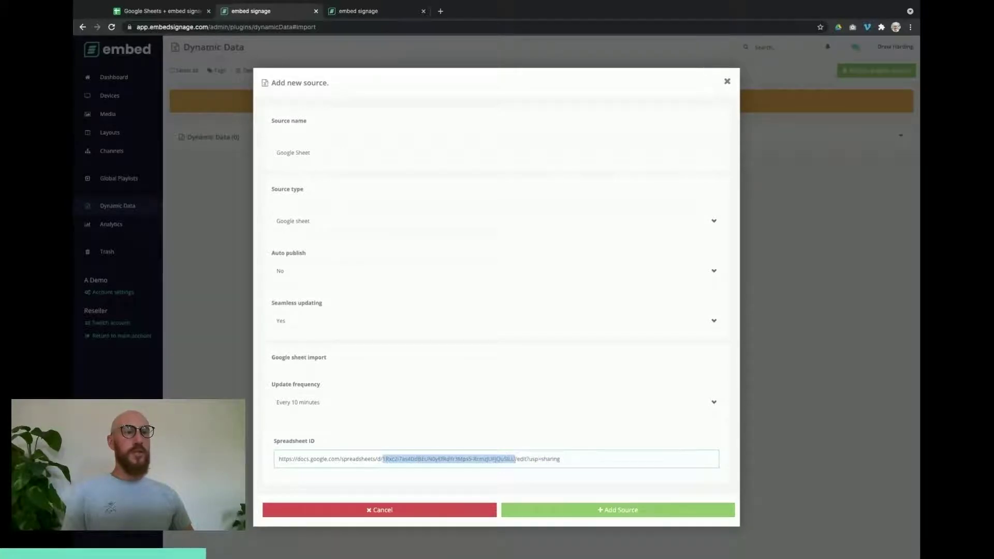
left_click(516, 460)
key("shift+End")
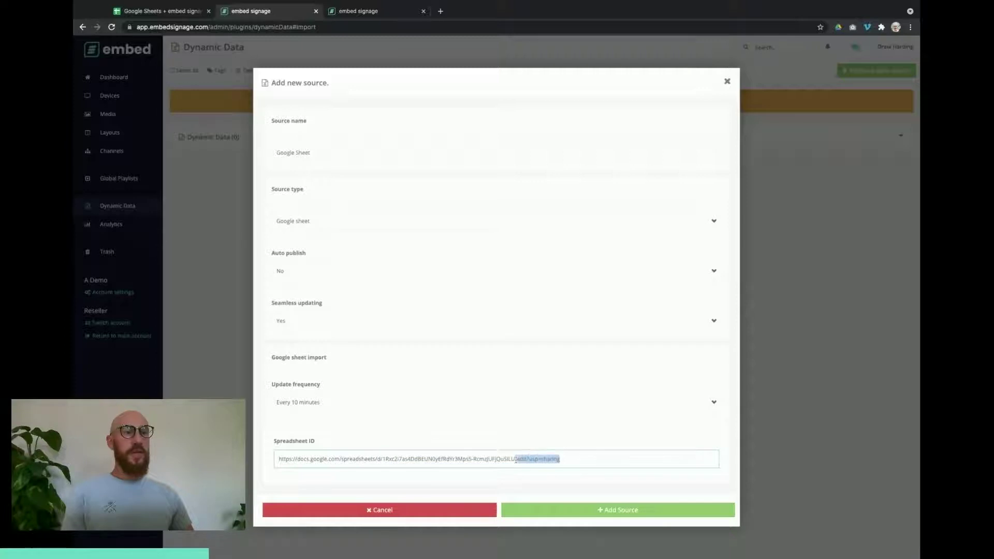
key("BackSpace")
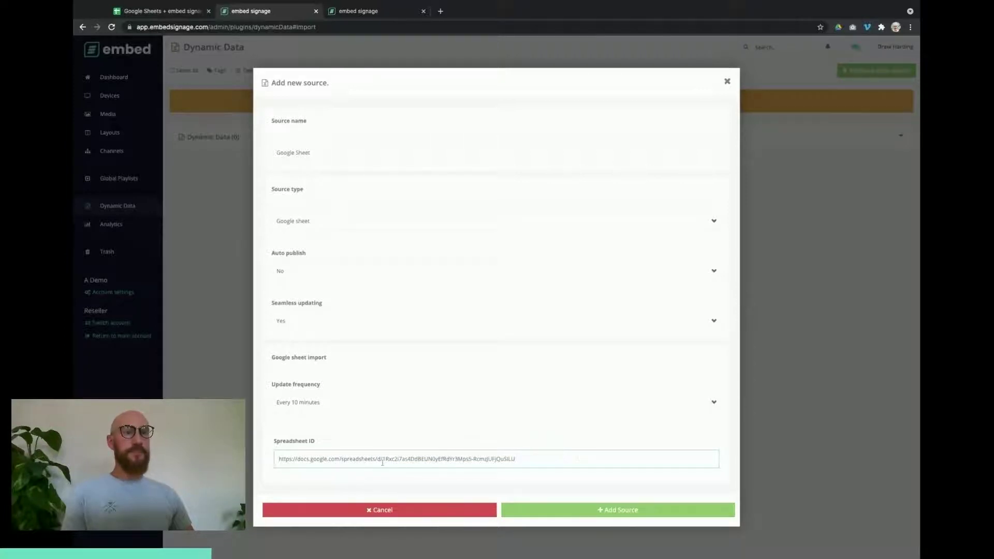
left_click(383, 459)
key("shift+Left")
key("shift+Left")
key("shift+Left")
key("shift+Left")
key("shift+Left")
key("shift+Left")
key("shift+Left")
key("shift+Left")
key("shift+Left")
key("shift+Left")
key("shift+Left")
key("shift+Left")
key("shift+Left")
key("shift+Left")
key("shift+Left")
key("shift+Left")
key("shift+Left")
key("shift+Left")
key("shift+Left")
key("shift+Left")
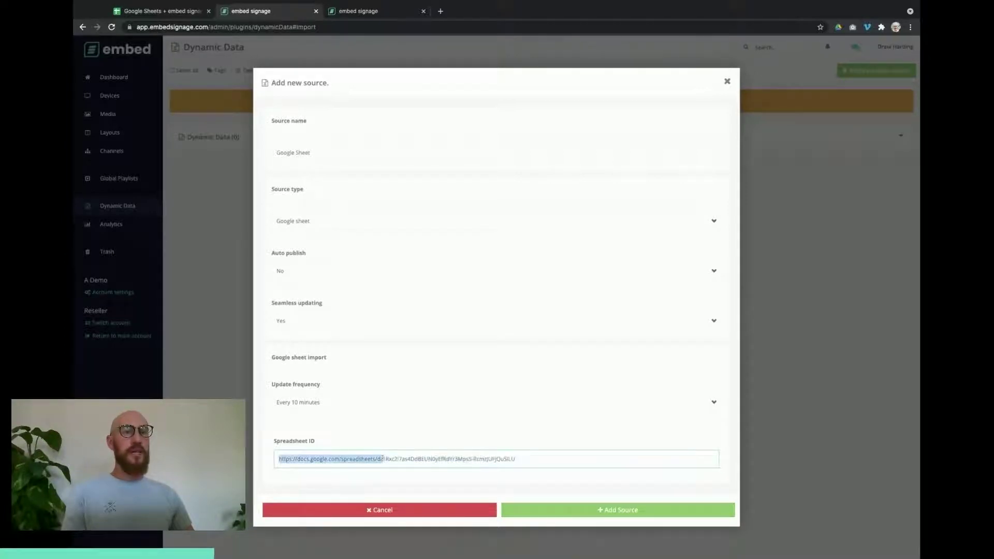
key("BackSpace")
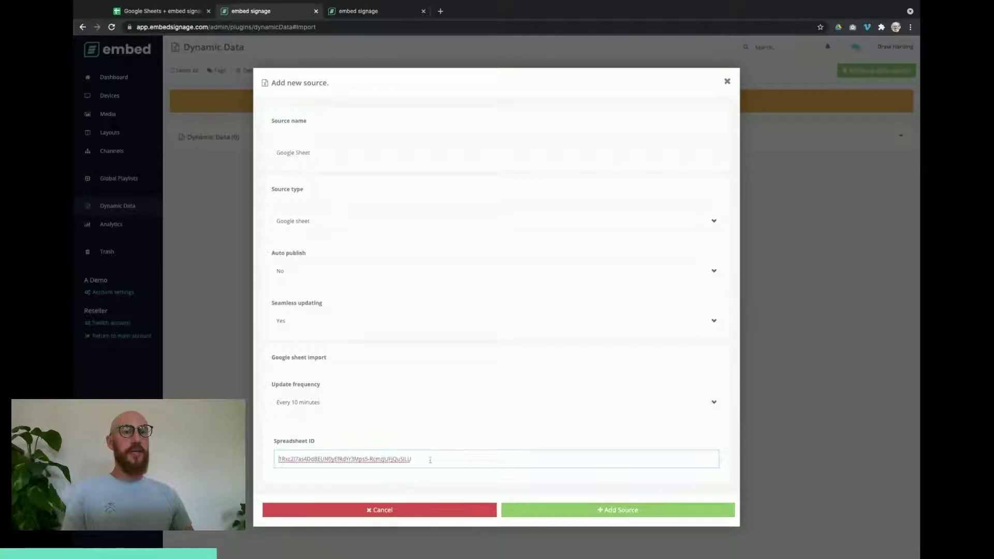
left_click(645, 512)
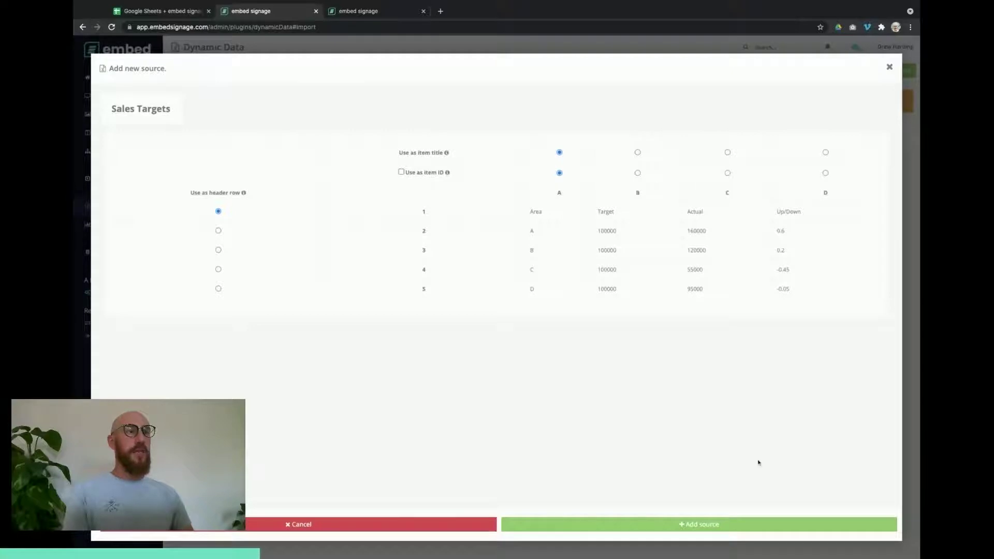
Step: Confirm the Sales Targets import with row 1 as the header row
left_click(721, 523)
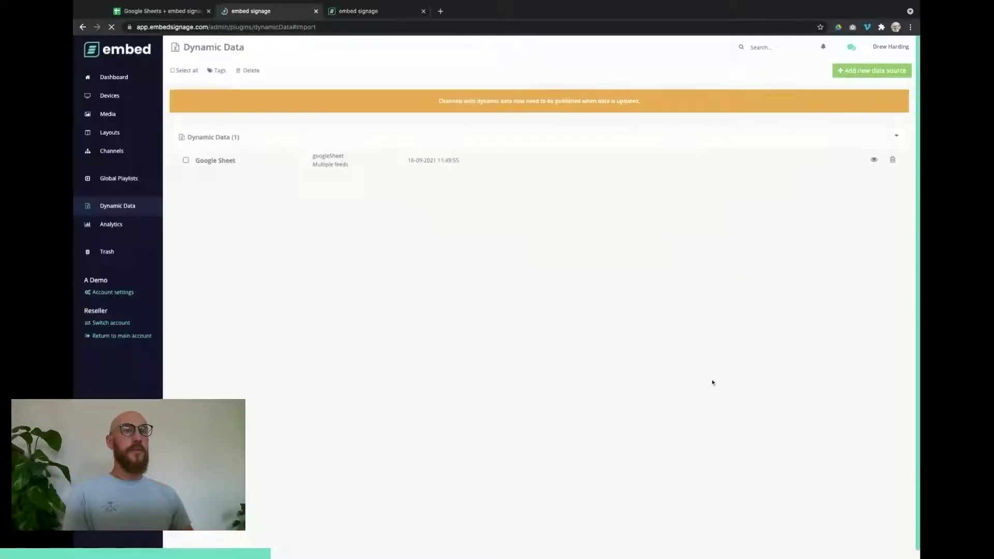
Step: Open the Google Sheet source to see the Sales Targets table for areas A–D
left_click(228, 164)
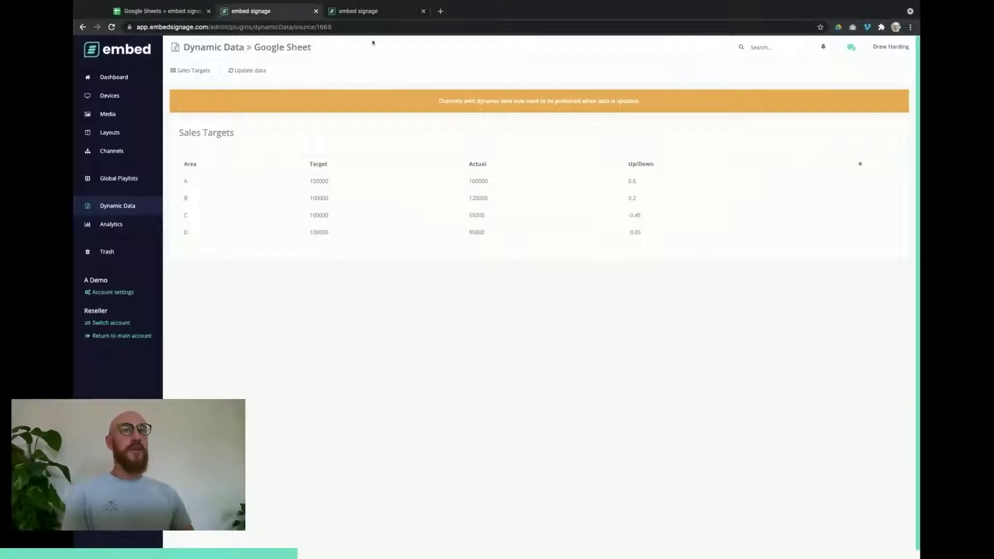
Step: In the 'embed + Google Sheets' layout, move Zone 1 under the headings and open its playlist
left_click(365, 11)
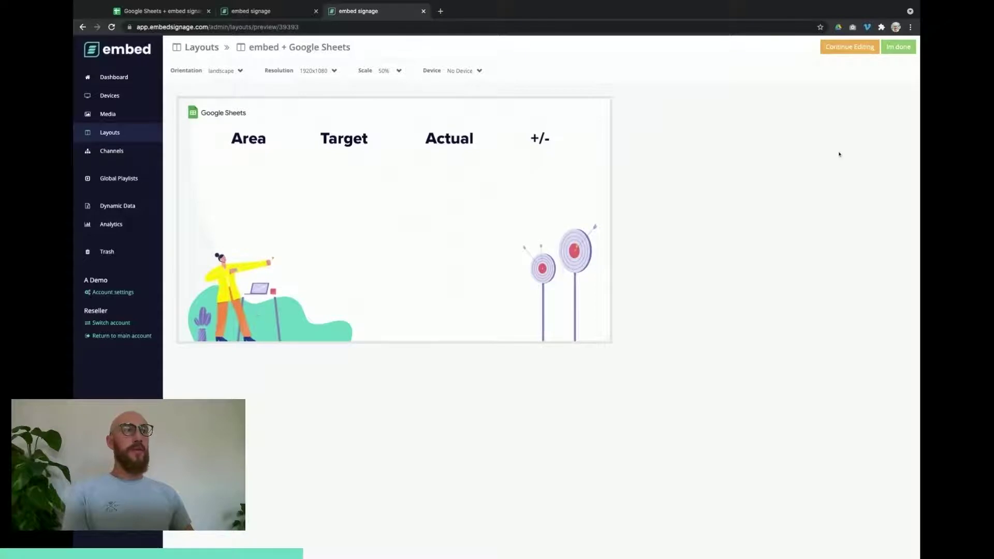
left_click(850, 46)
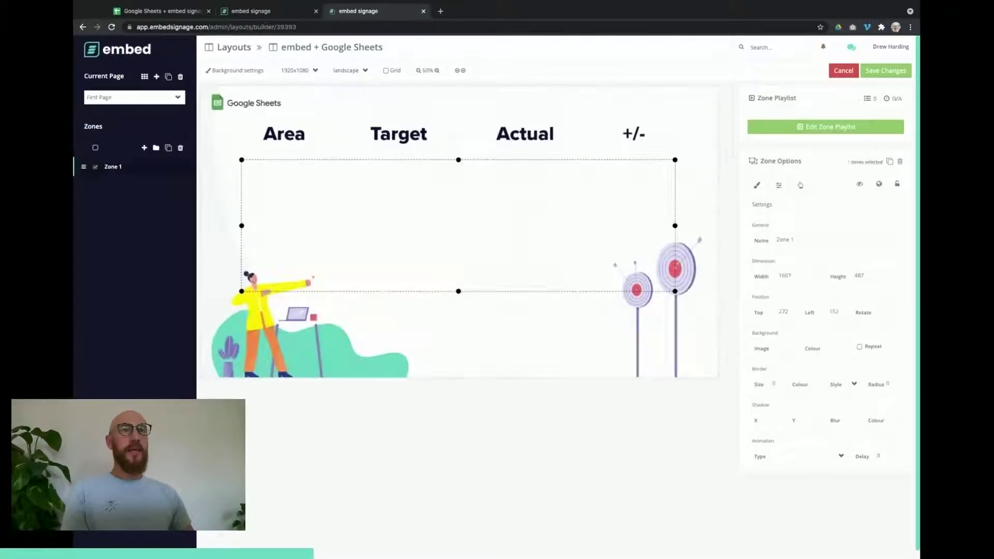
left_click_drag(486, 193, 475, 176)
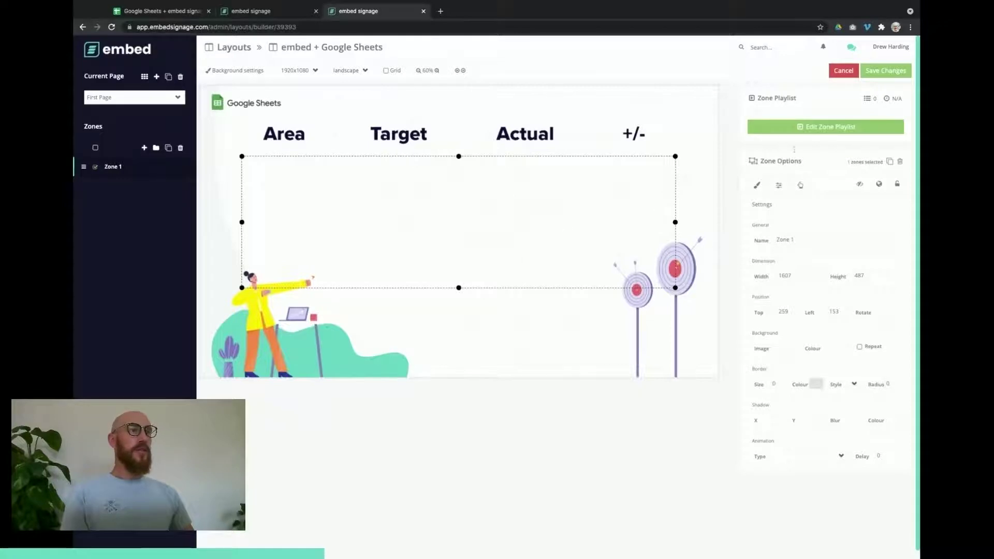
left_click(807, 135)
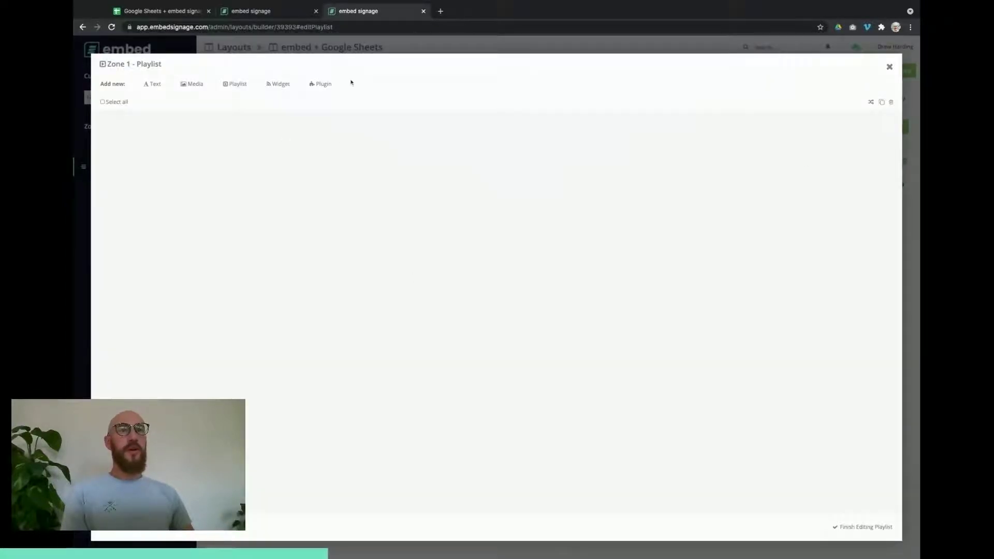
Step: Add a Dynamic Data item listing Google Sheet / Sales Targets rows and open its customisation
left_click(325, 89)
left_click(684, 122)
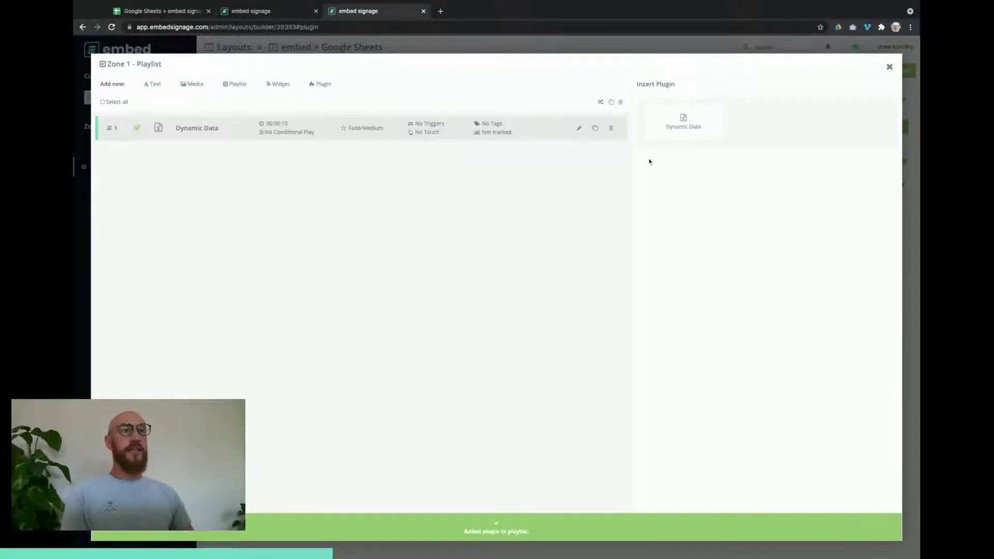
left_click(579, 129)
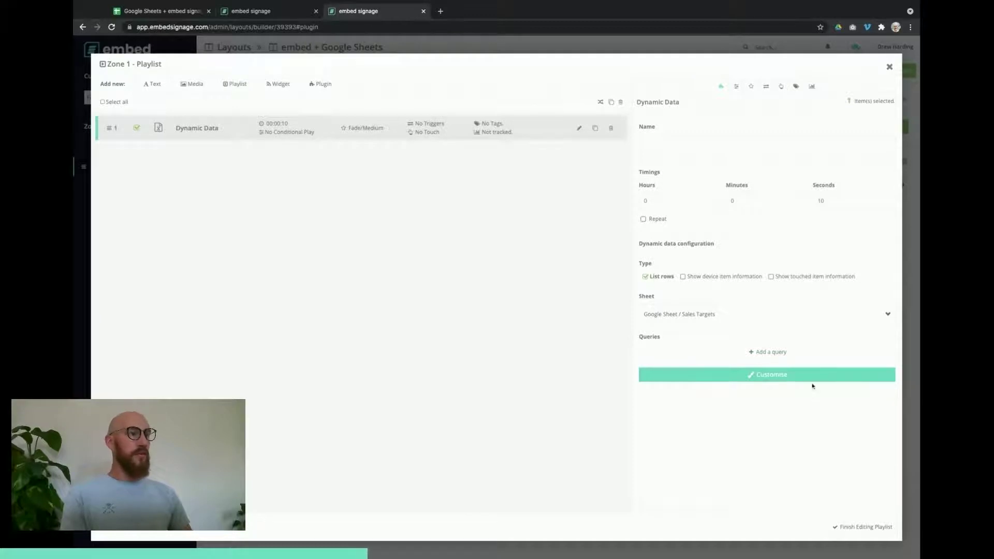
left_click(803, 379)
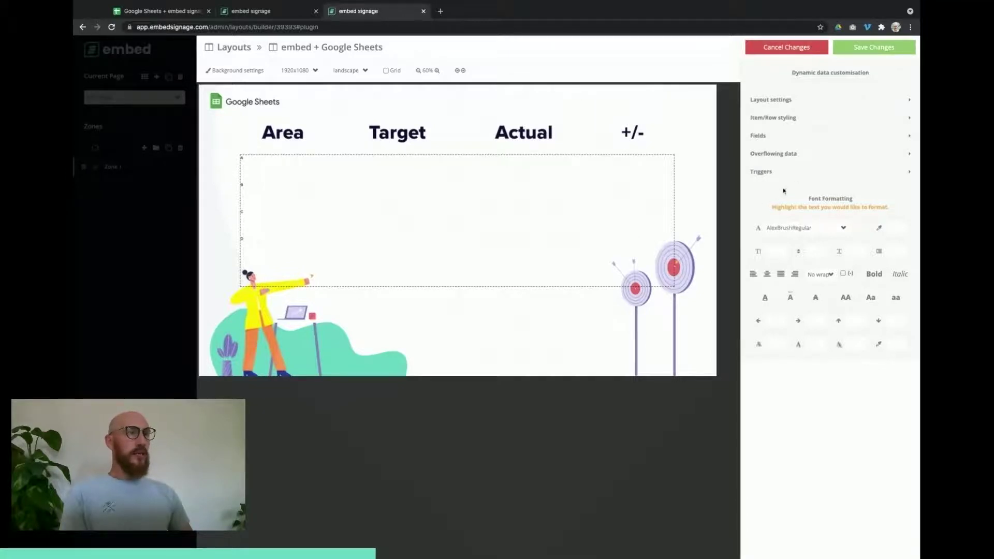
Step: Add four data fields mapped to the Area, Target, Actual and Up/Down columns
left_click(780, 140)
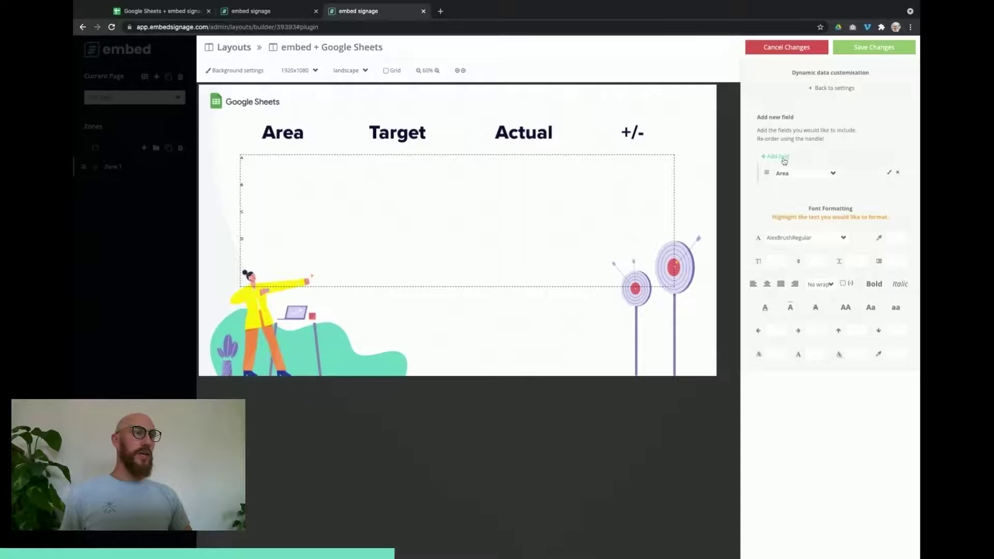
left_click(785, 157)
left_click(784, 157)
left_click(784, 158)
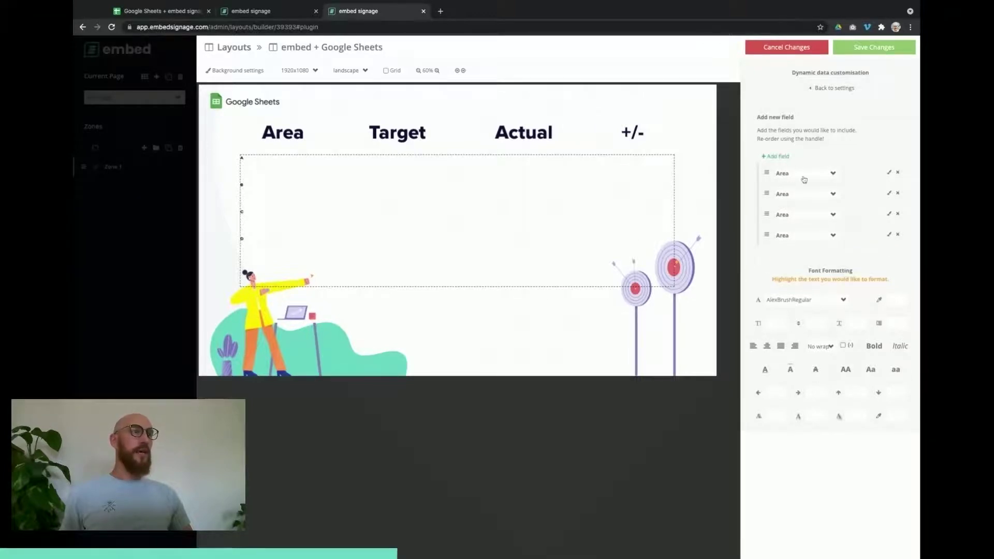
left_click(805, 177)
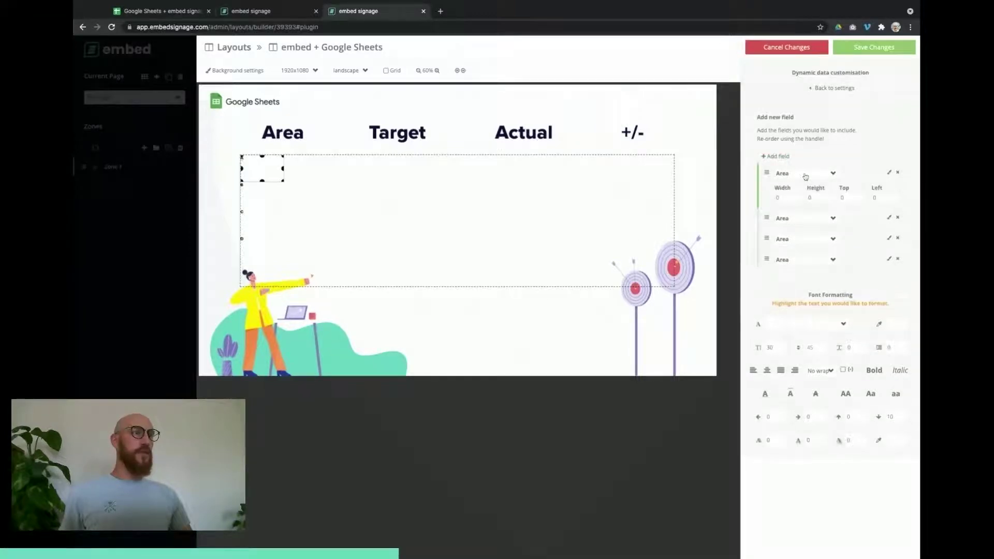
left_click(802, 218)
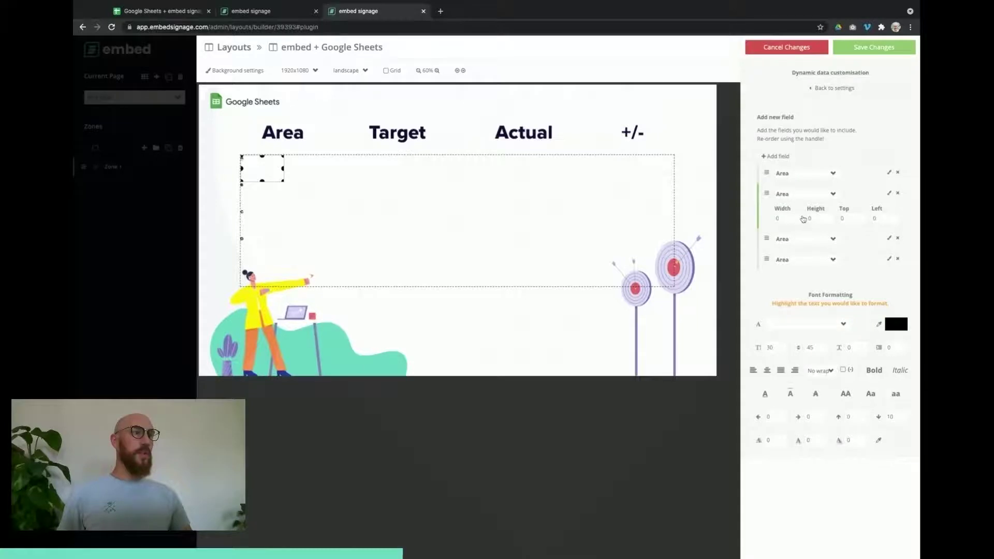
left_click(811, 243)
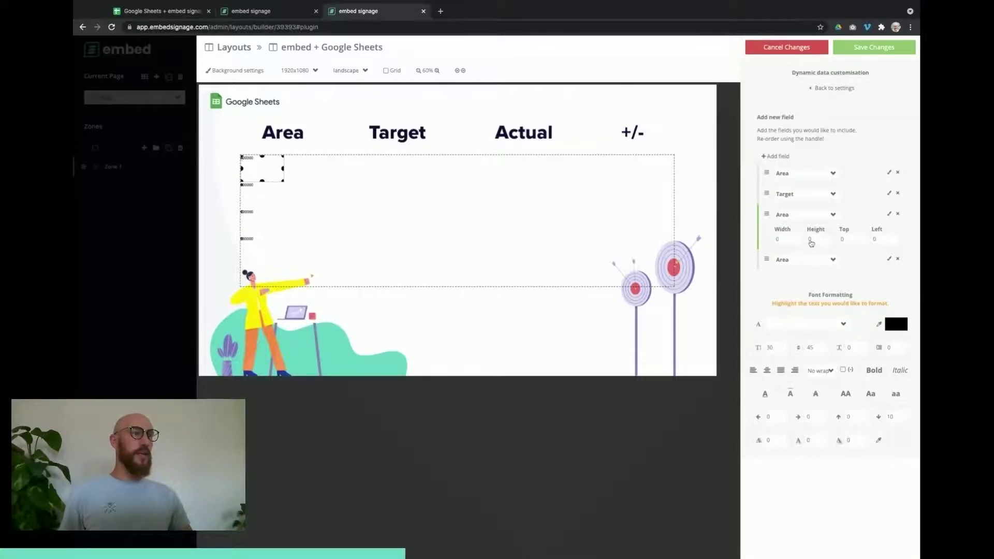
left_click(811, 244)
left_click(805, 235)
left_click(816, 267)
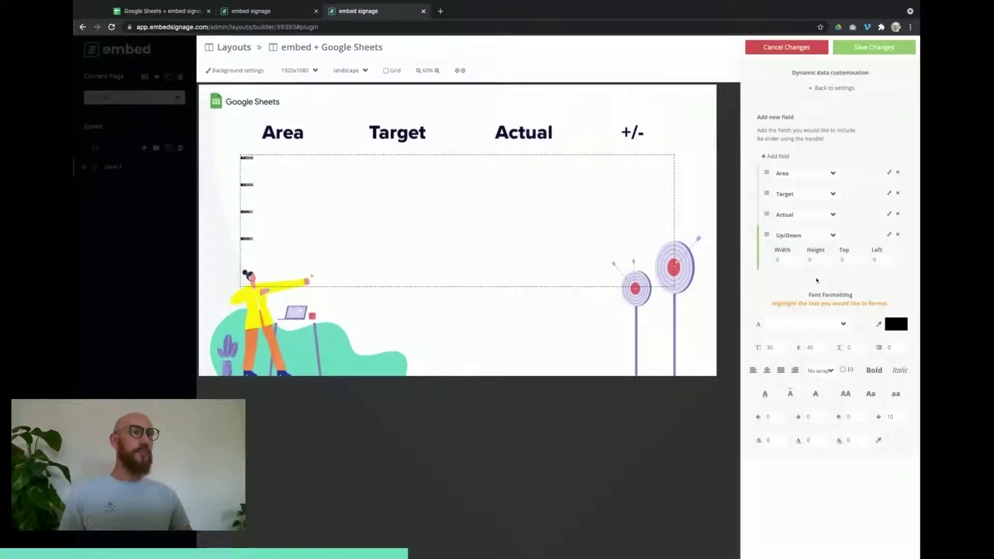
Step: Size the Up/Down field to 300×100 and place it at left 1320
left_click(791, 260)
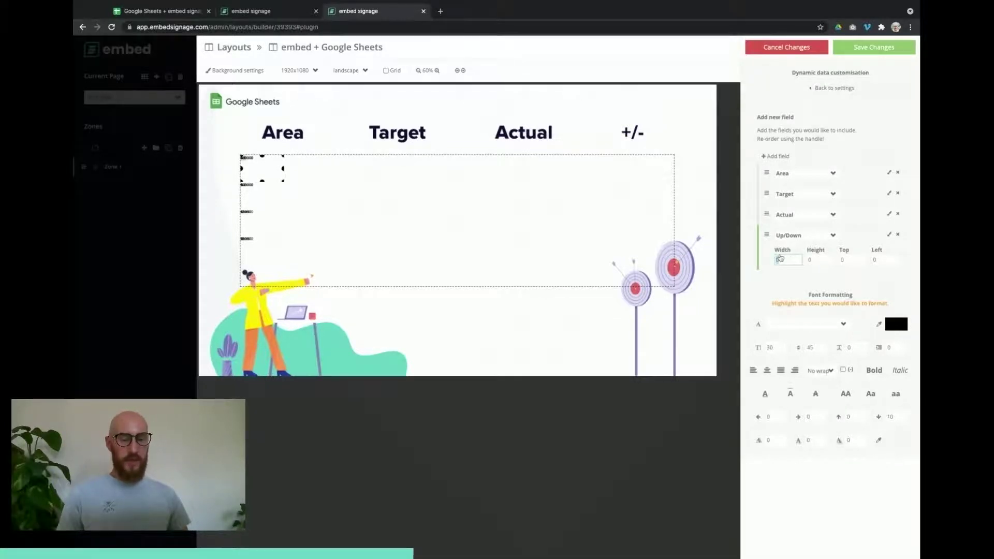
type("300")
key("Tab")
type("10")
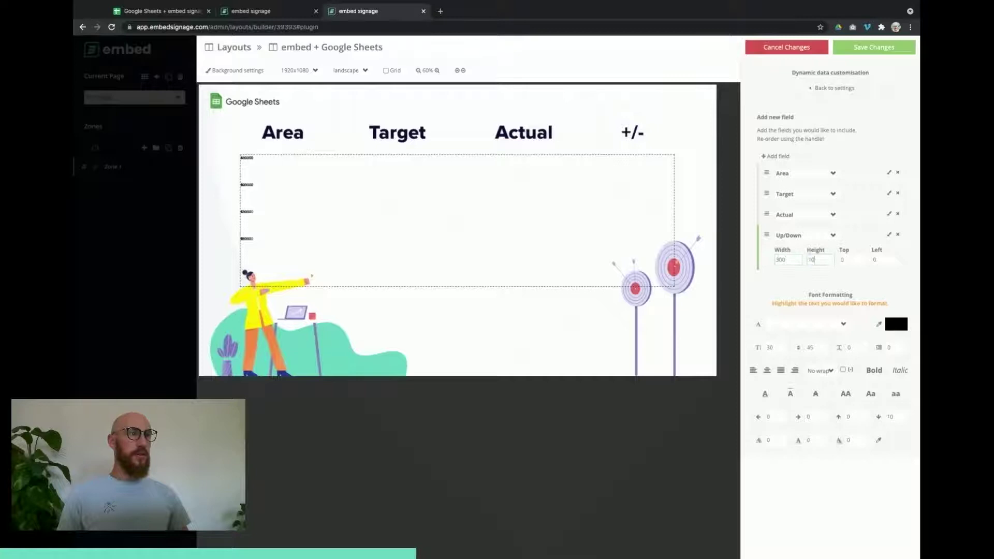
key("Tab")
key("Tab")
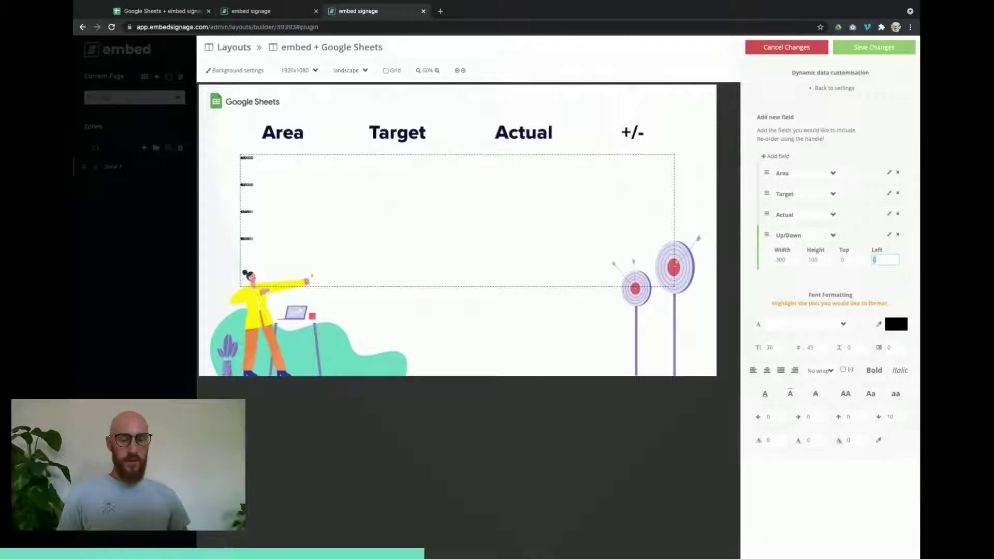
type("1320")
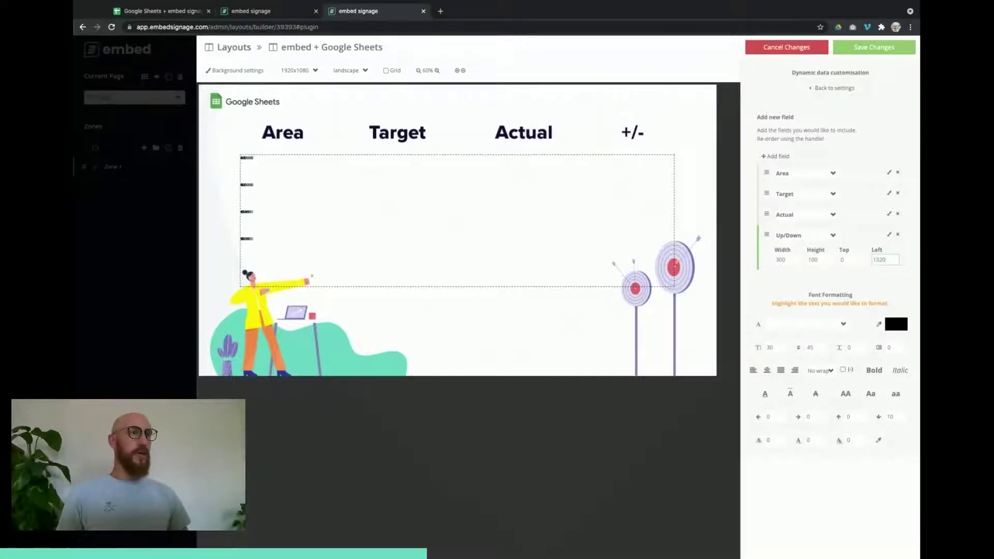
key("Tab")
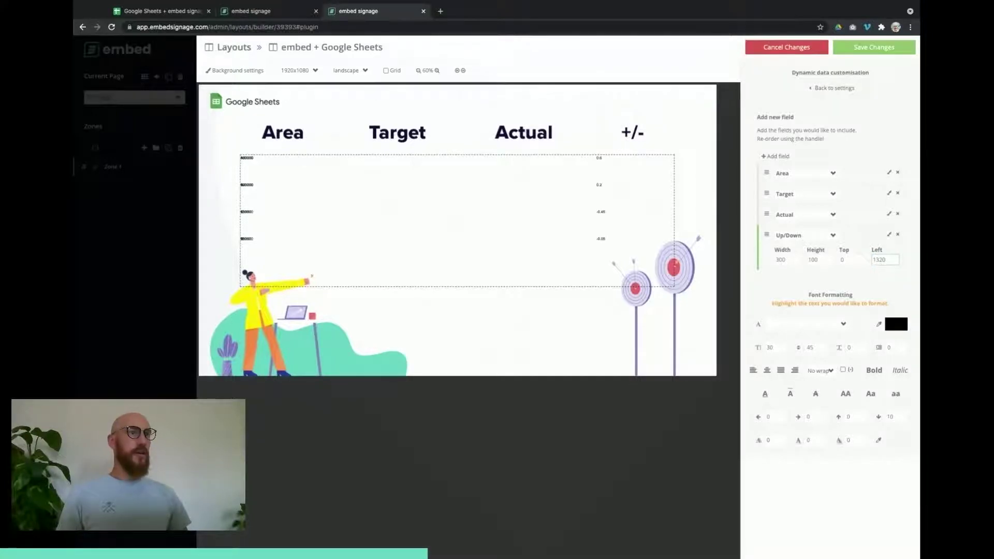
Step: Size the Actual field to 300×100 and place it at left 900
left_click(855, 220)
left_click(783, 242)
type("3")
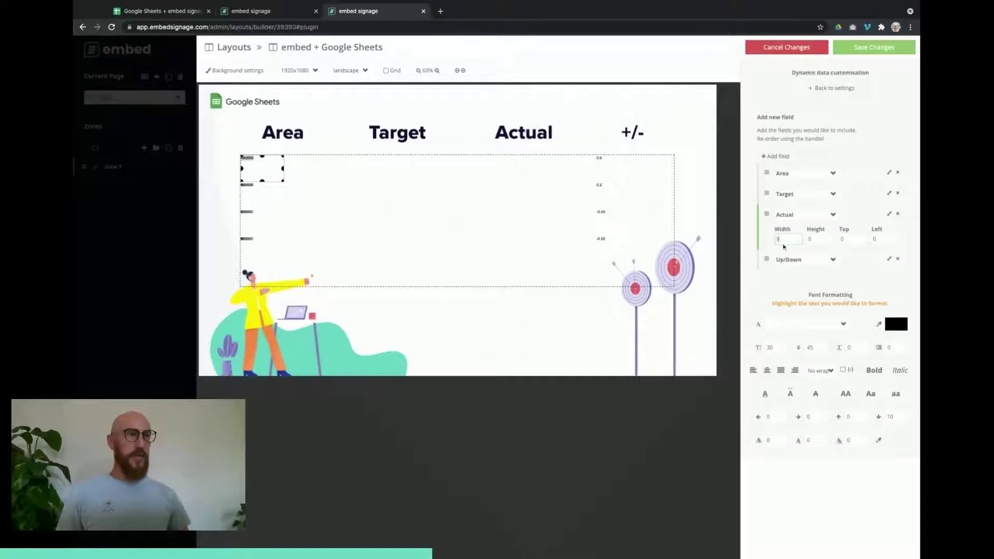
type("00")
key("Tab")
type("1")
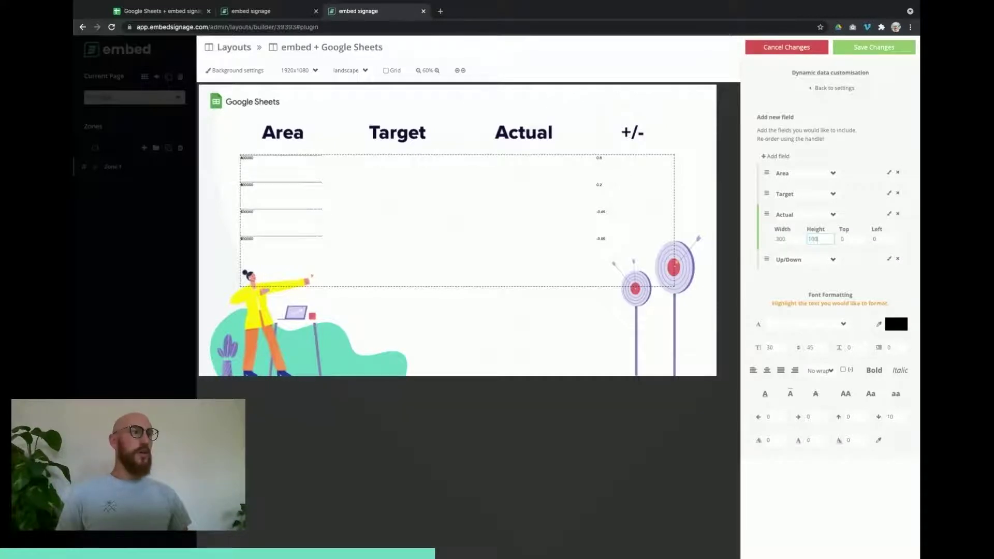
key("Tab")
key("Tab")
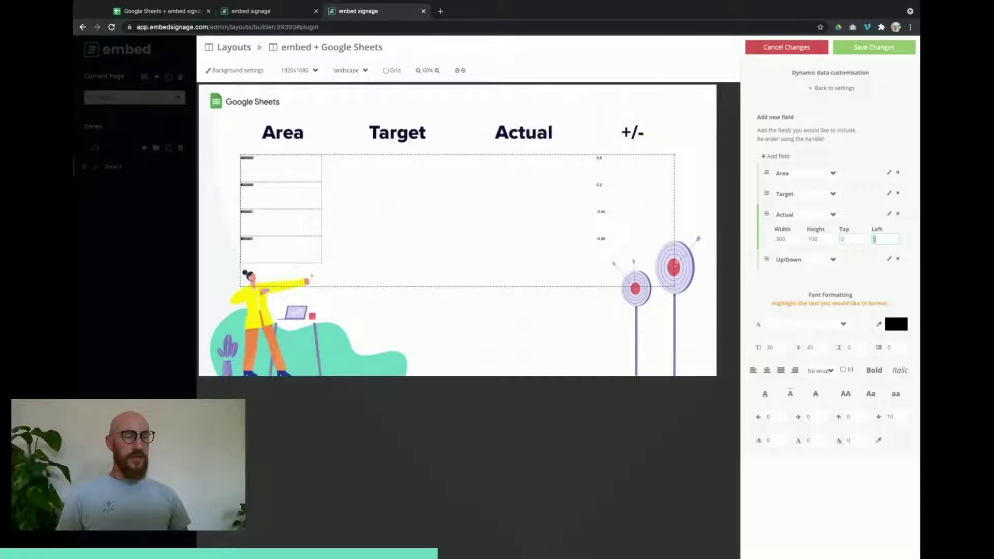
type("900")
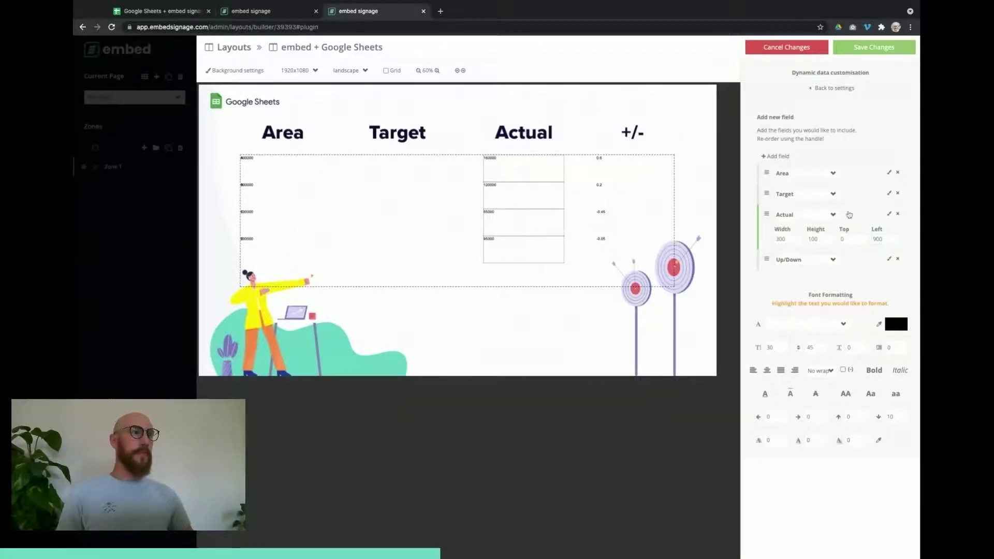
left_click(863, 196)
Step: Size the Target field to 300×100 and place it at left 450
left_click(798, 218)
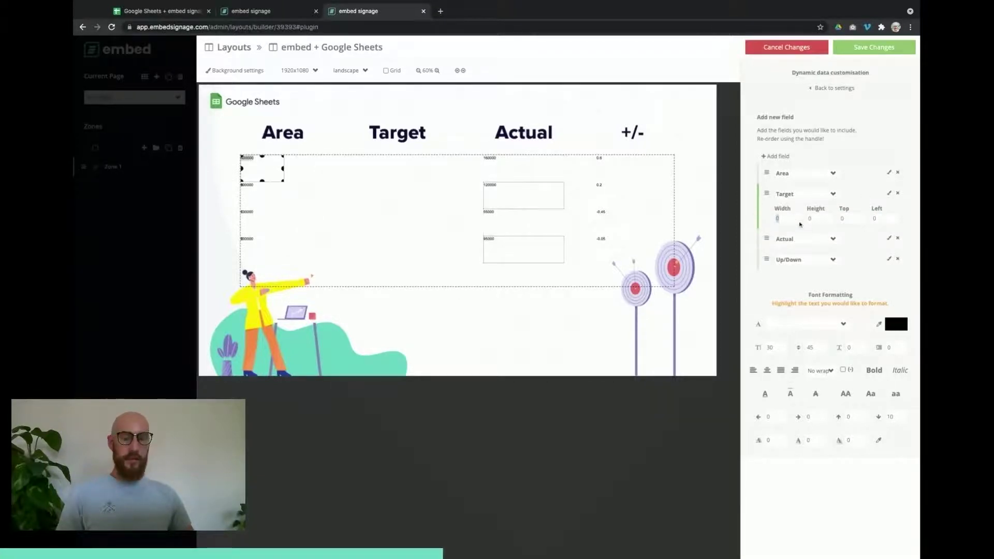
type("300")
key("Tab")
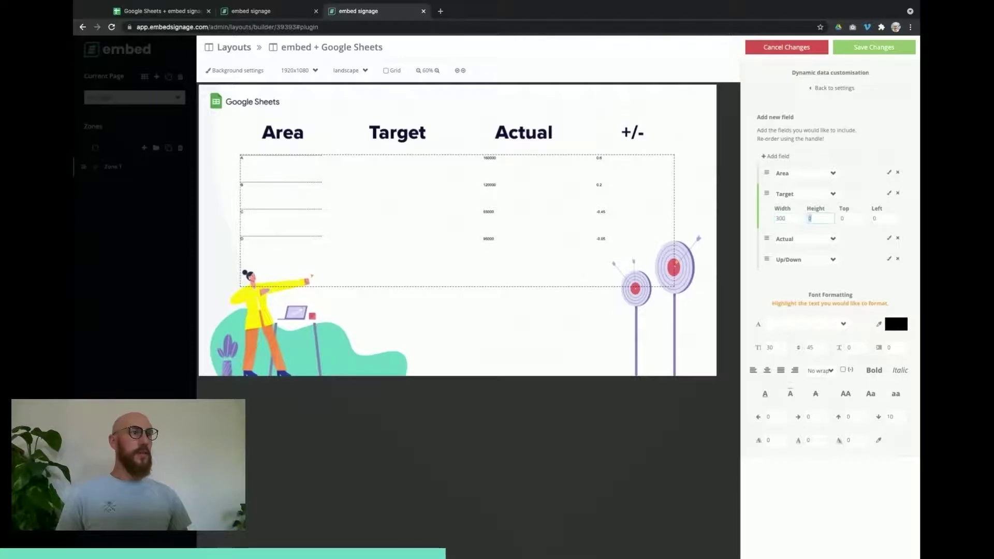
type("100")
key("Tab")
key("Tab")
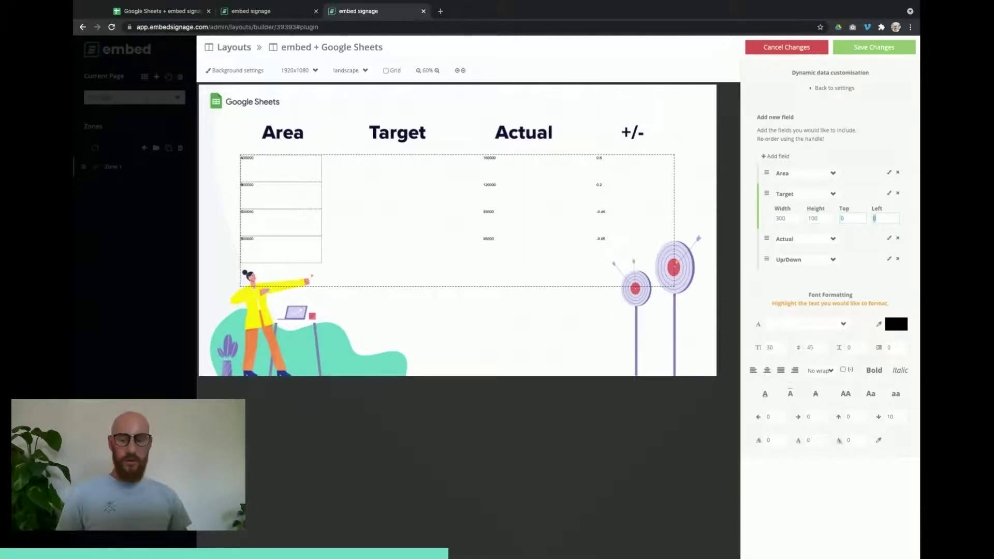
type("450")
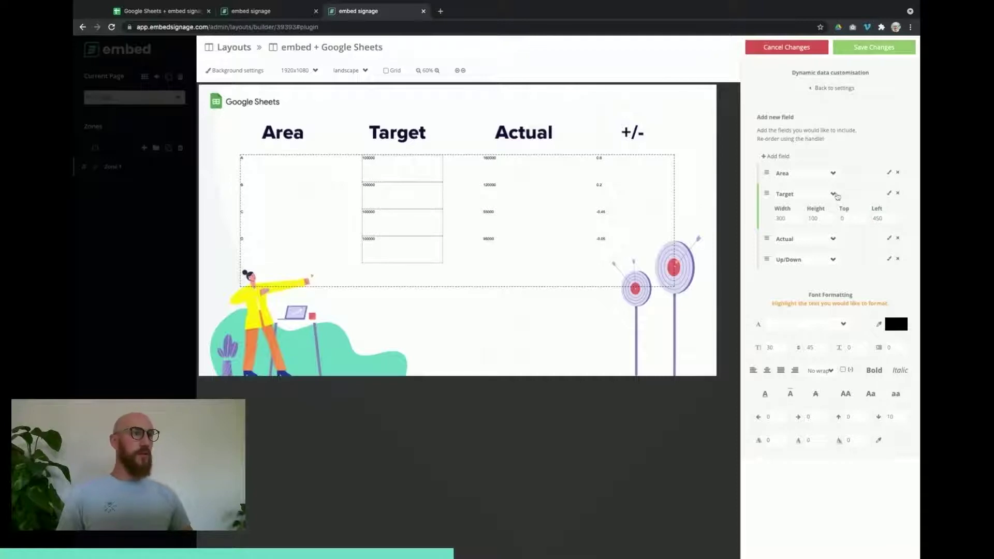
left_click(854, 174)
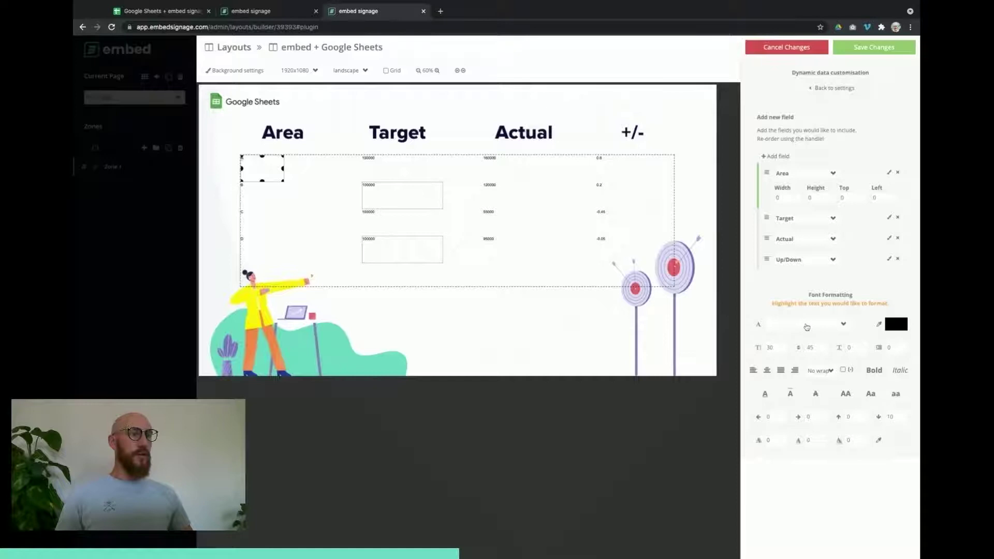
Step: Set the Area column to FrutigerBold and enlarge its letters
left_click(802, 411)
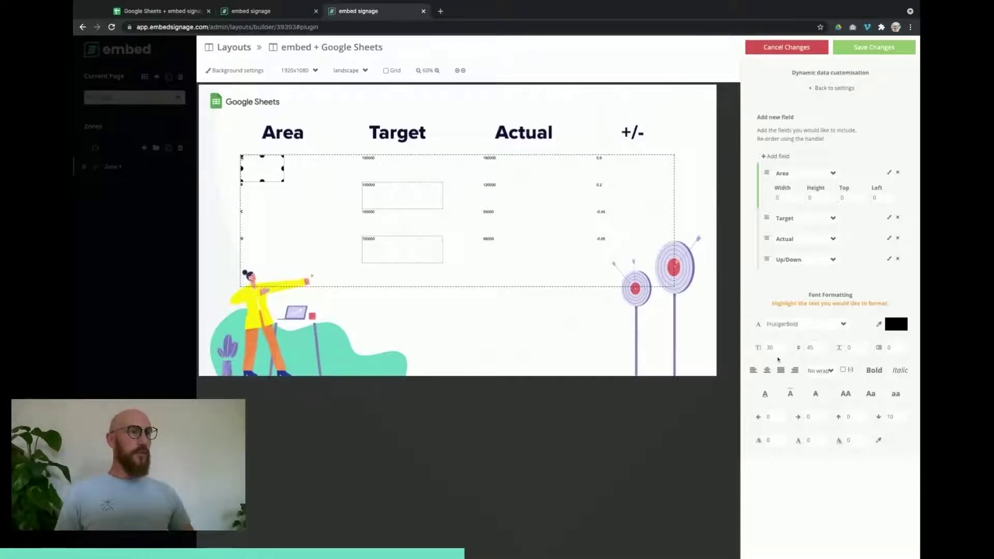
left_click(782, 336)
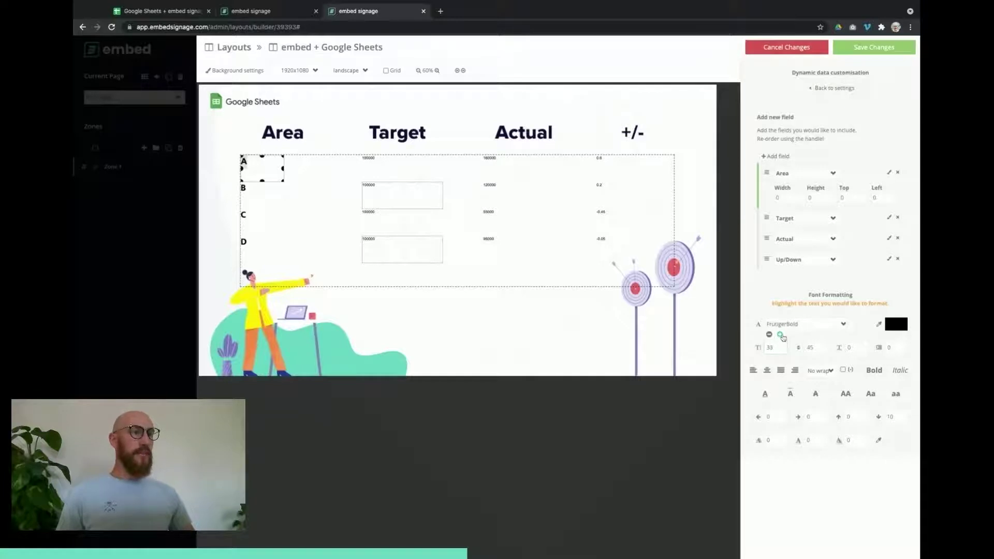
left_click(781, 336)
left_click(782, 336)
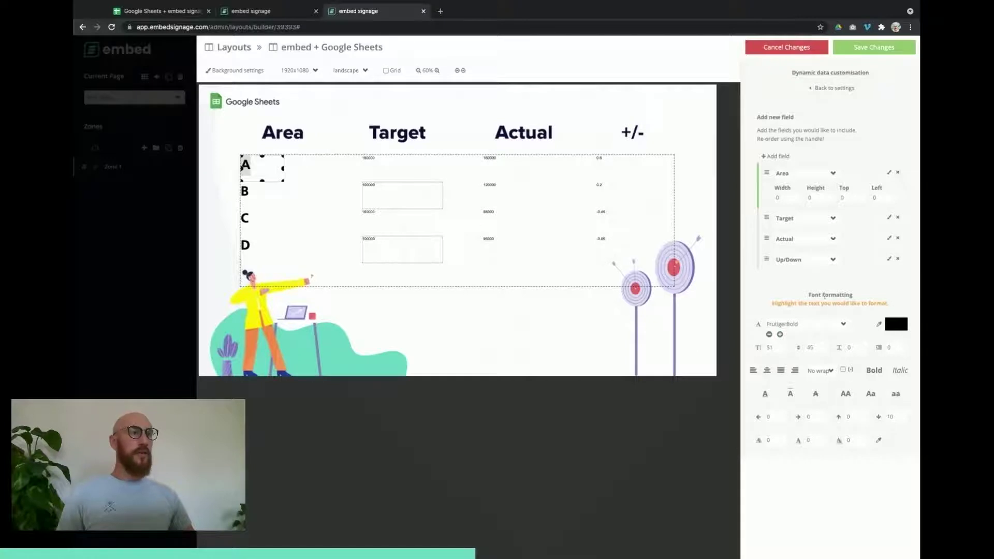
Step: Raise the Target and Actual column values to font size 51
left_click(860, 220)
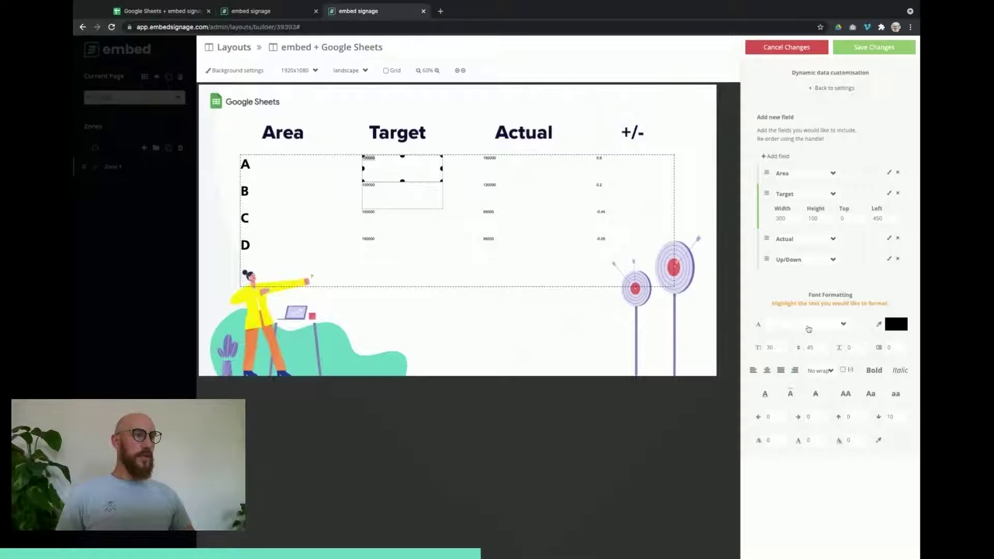
left_click(777, 348)
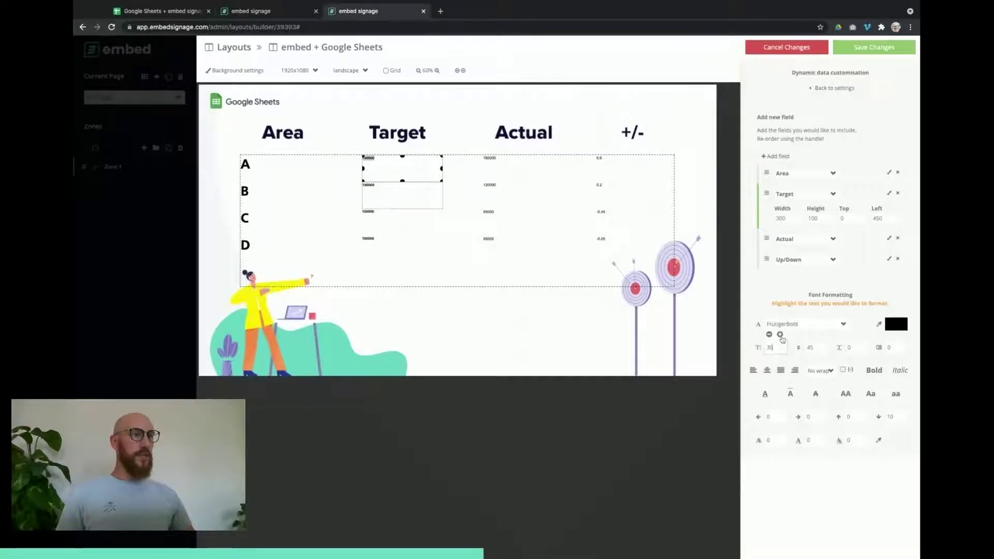
left_click(781, 335)
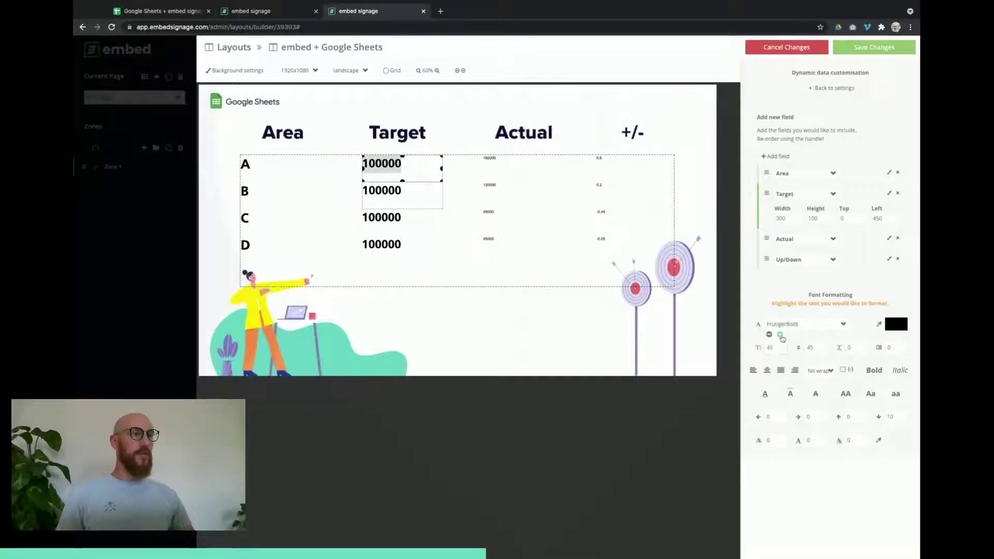
left_click(780, 335)
left_click(780, 335)
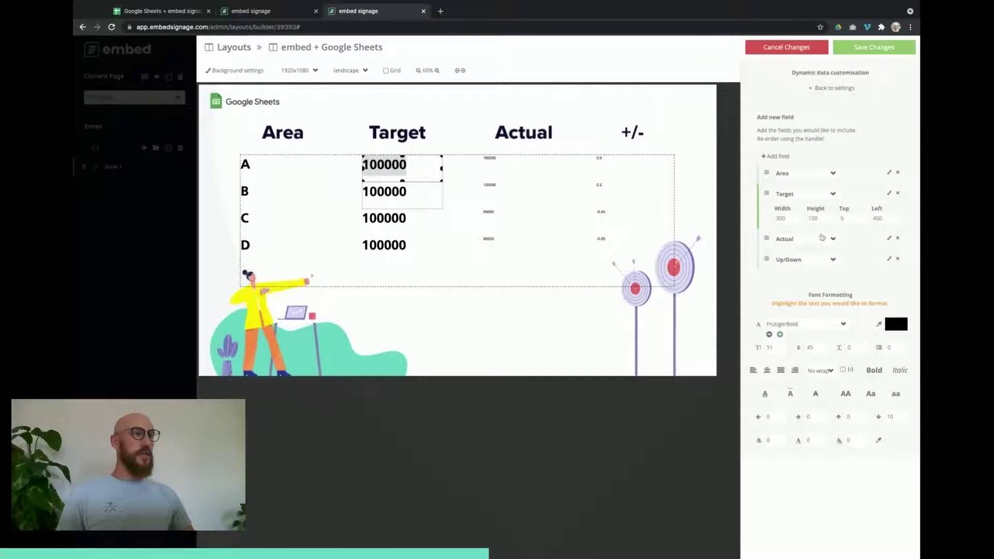
left_click(848, 239)
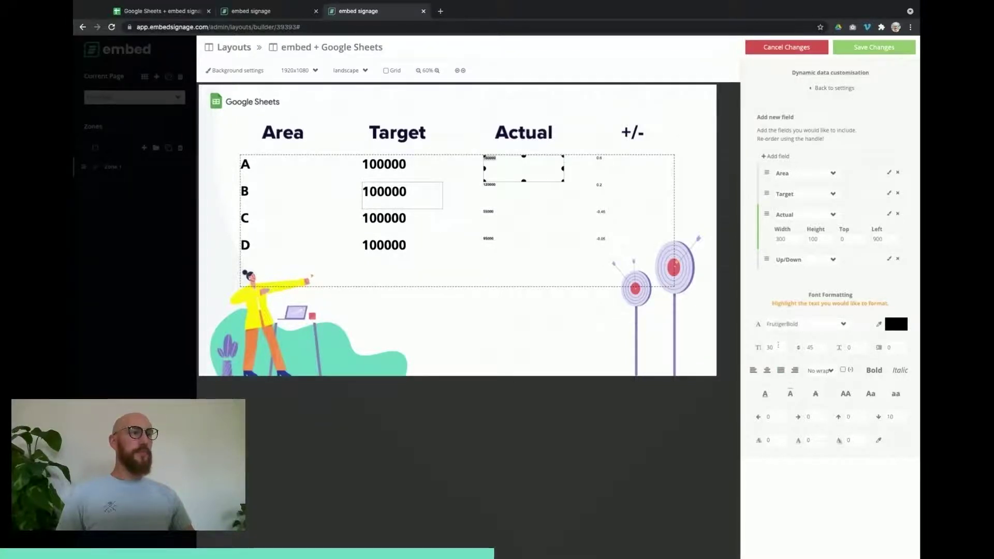
left_click(781, 335)
left_click(781, 335)
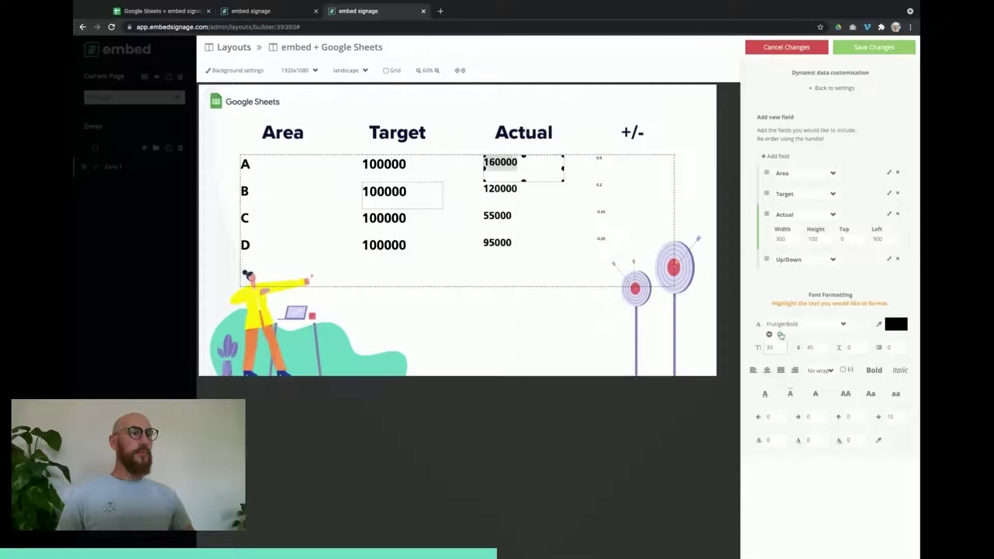
left_click(780, 335)
left_click(781, 336)
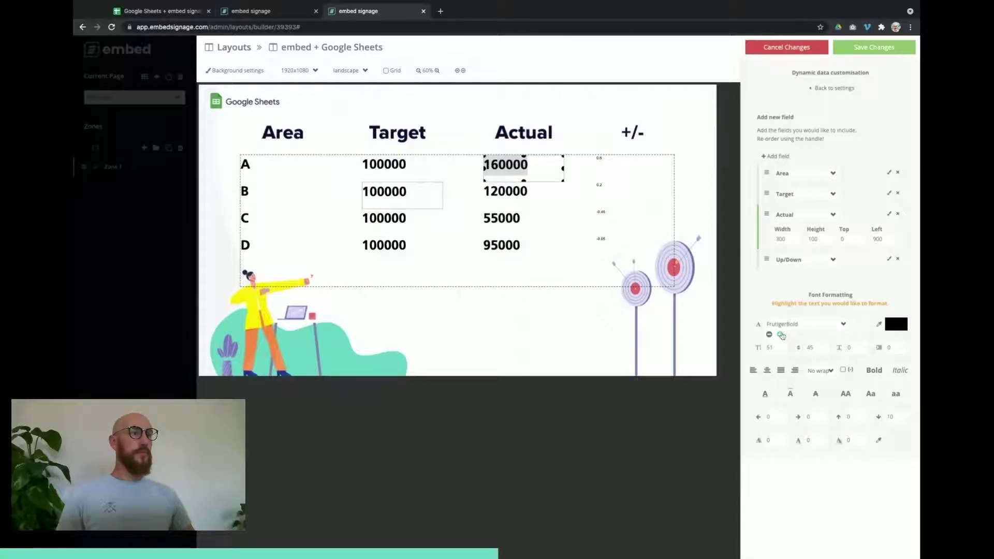
Step: Raise the +/- values to font size 51, save the customisation and finish the playlist
left_click(854, 262)
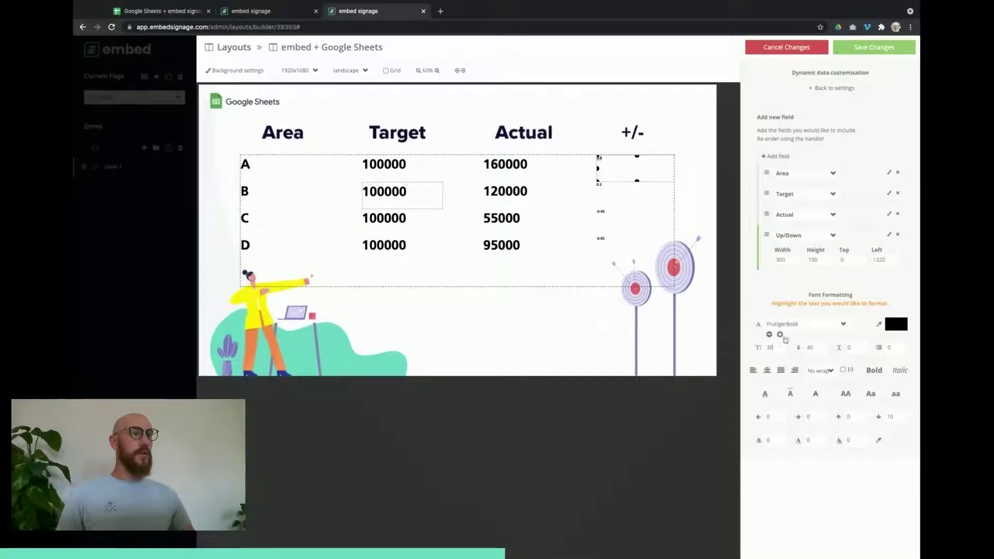
left_click(780, 336)
left_click(780, 336)
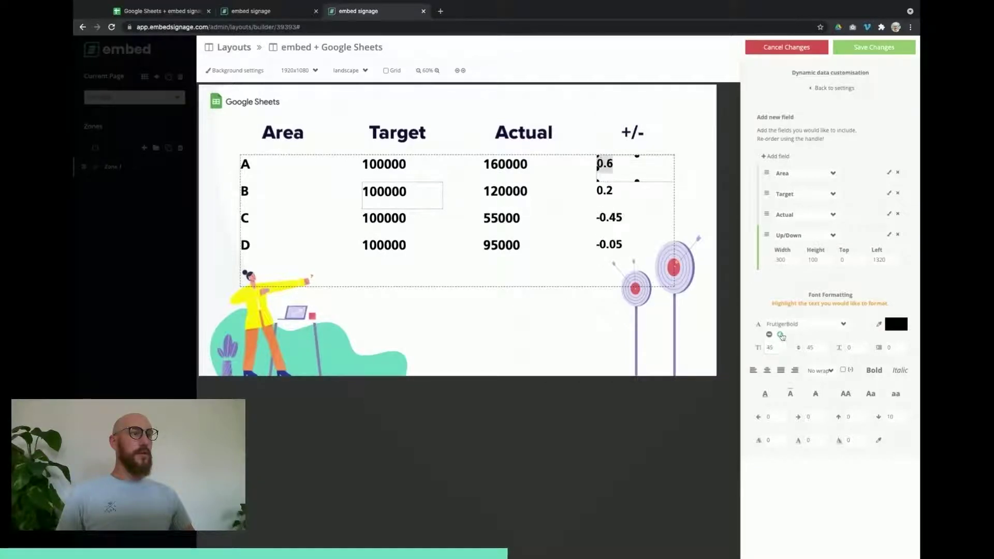
left_click(781, 336)
left_click(780, 335)
left_click(780, 335)
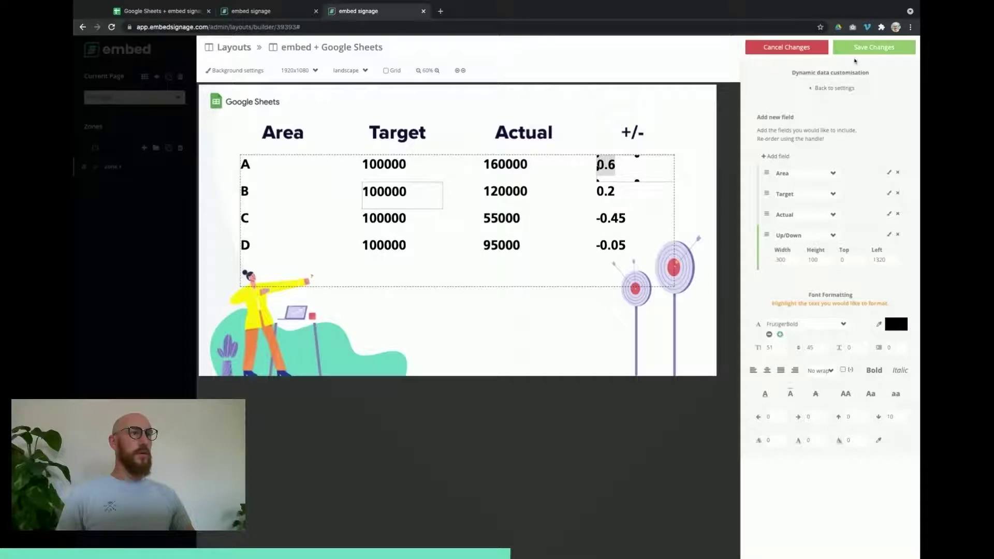
left_click(874, 47)
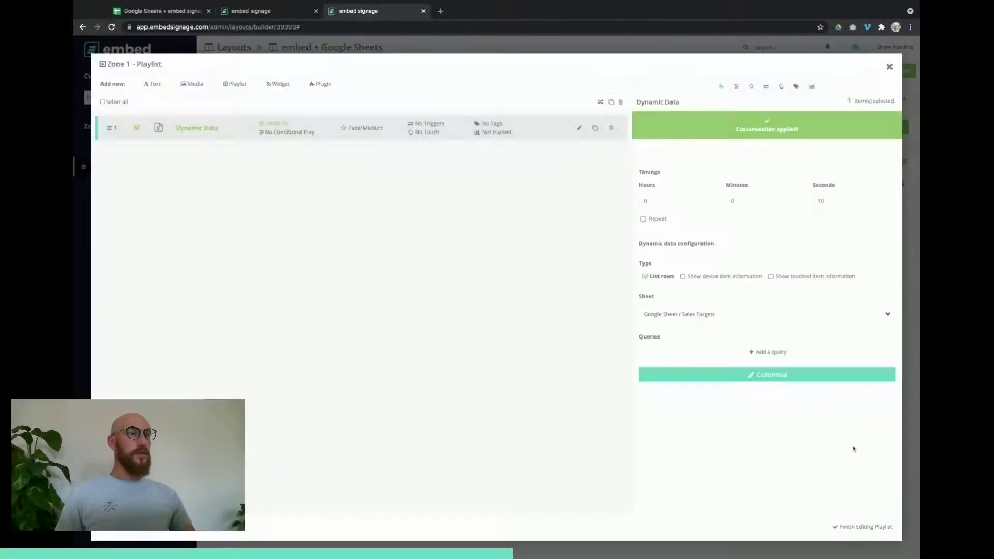
left_click(859, 527)
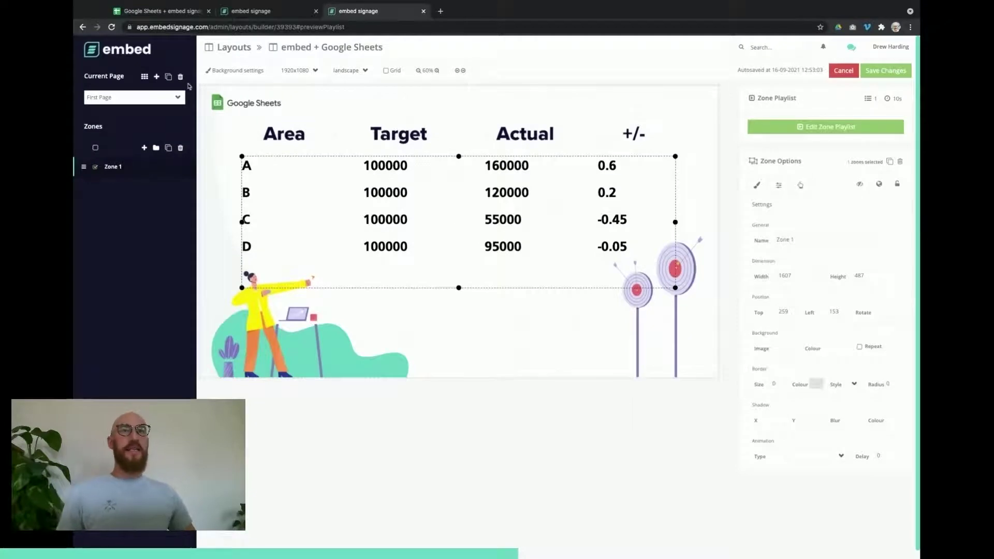
Step: Dismiss the Share dialog on the Sales Targets sheet, then go back to the layout builder
left_click(146, 11)
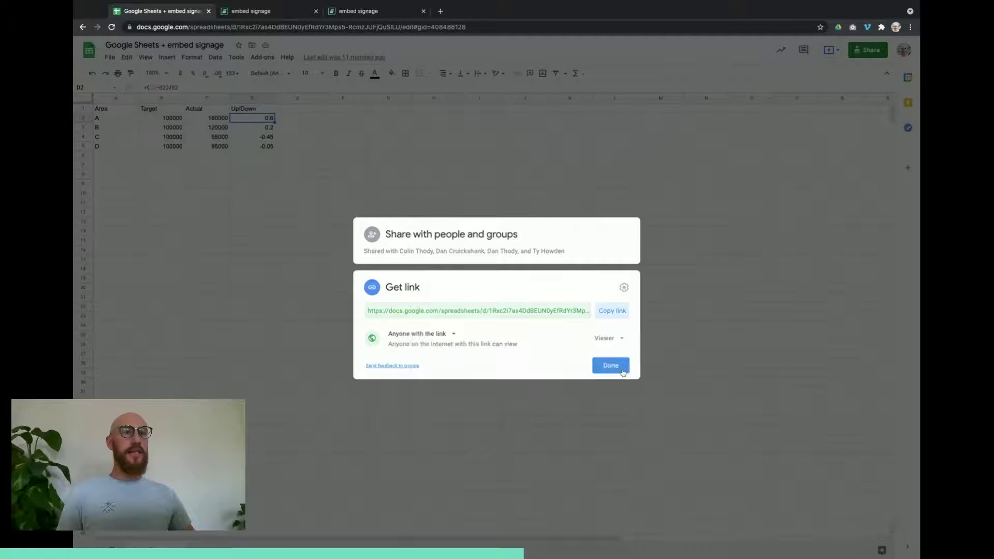
left_click(611, 365)
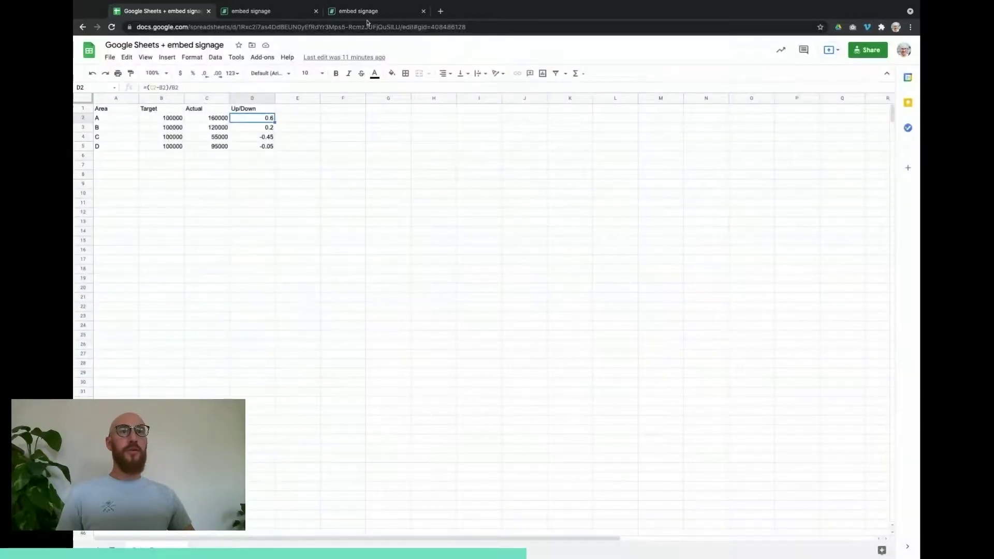
left_click(369, 13)
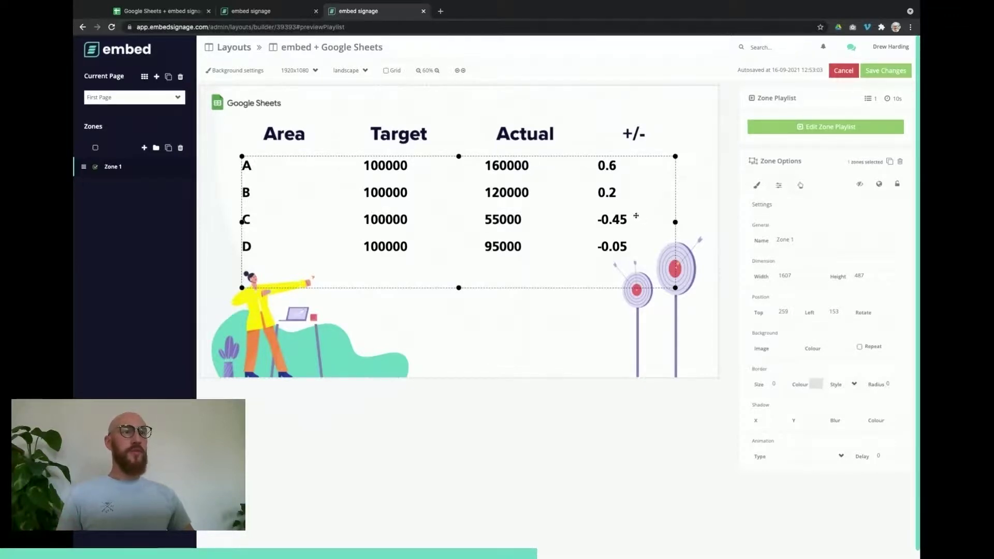
Step: Save the layout with 'Save & Continue editing' so the editor stays open
left_click(902, 77)
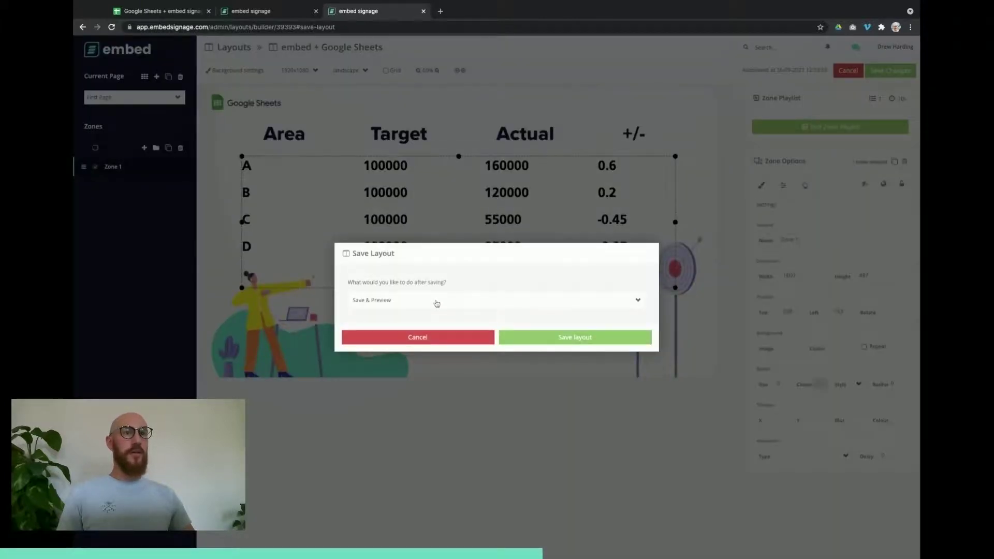
left_click(437, 303)
left_click(393, 311)
left_click(577, 337)
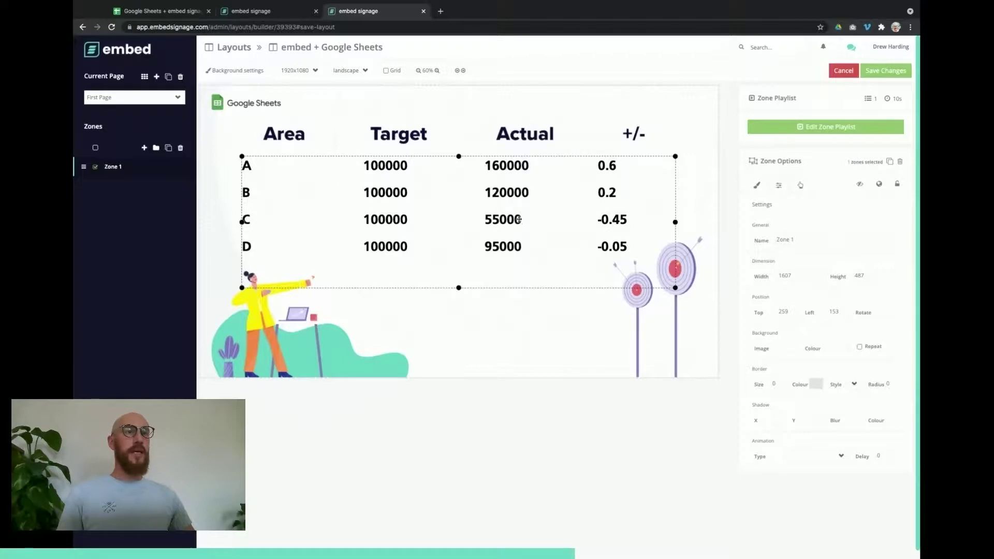
Step: Open the zone's Dynamic Data customisation and bring up formatting for the Target field
double_click(518, 220)
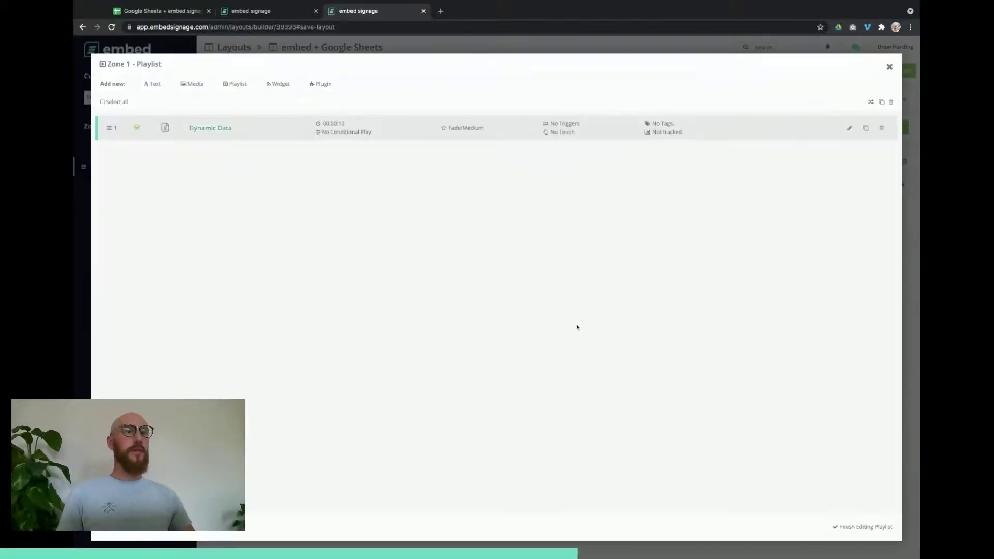
left_click(778, 378)
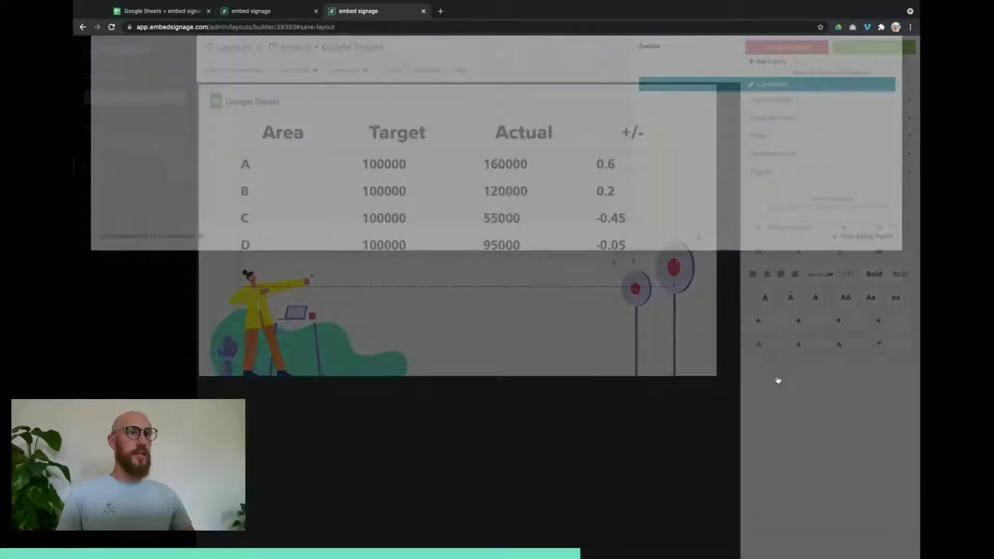
left_click(806, 138)
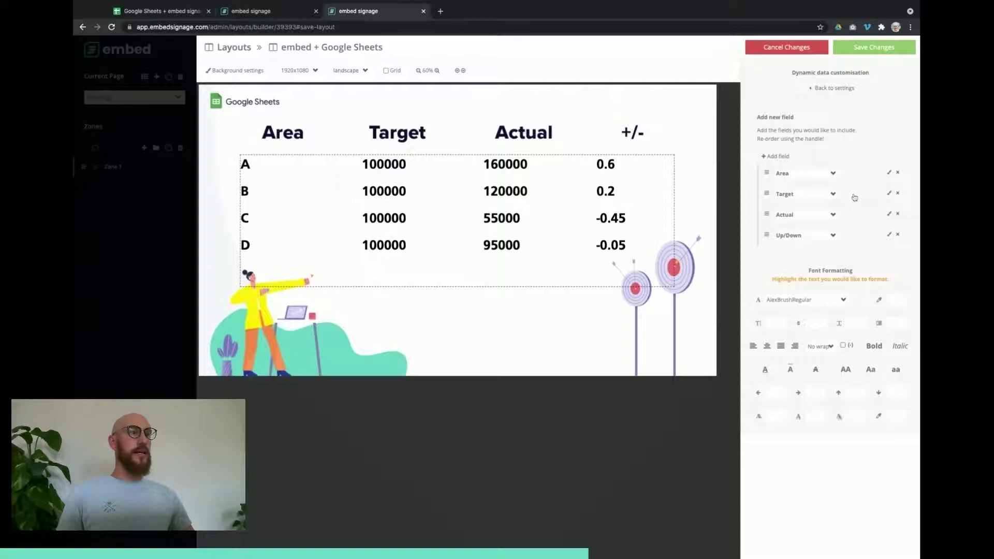
left_click(854, 197)
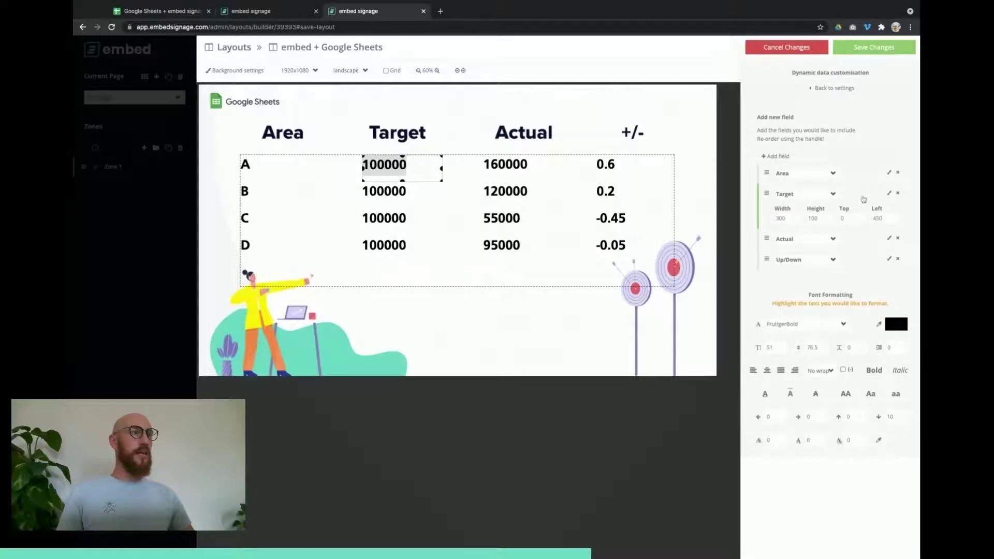
left_click(888, 195)
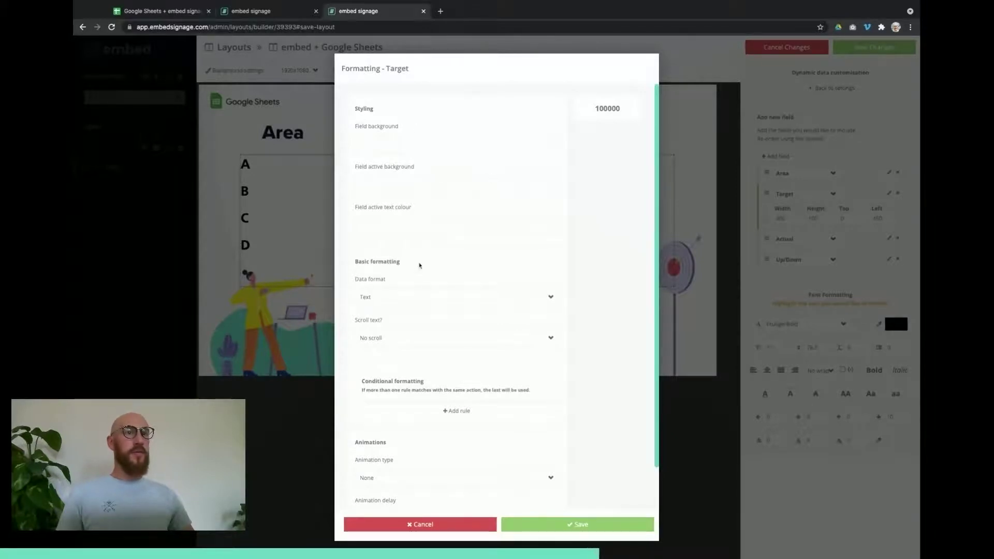
Step: Format Target as Currency with ',' separator and Pound symbol, then save
left_click_drag(413, 264, 411, 266)
left_click(436, 266)
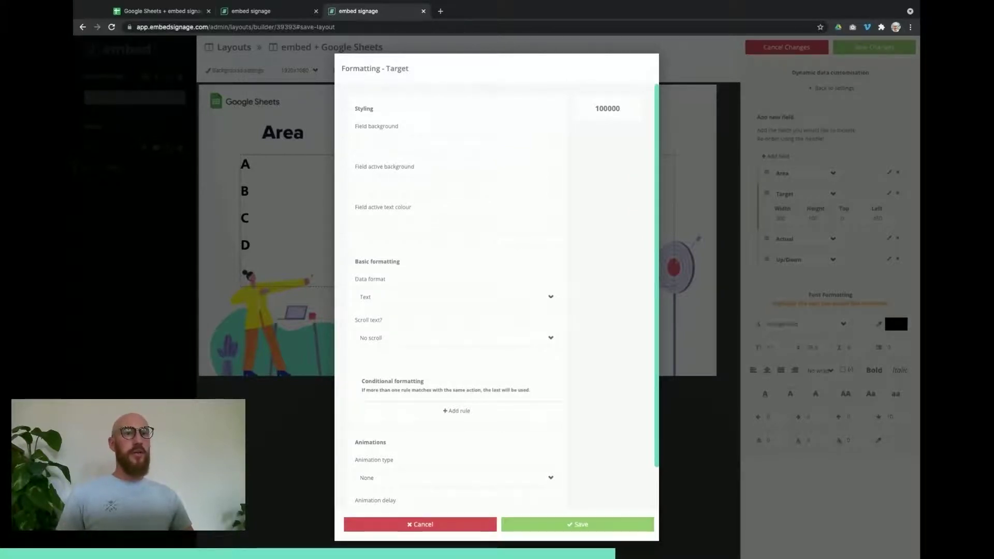
left_click(411, 325)
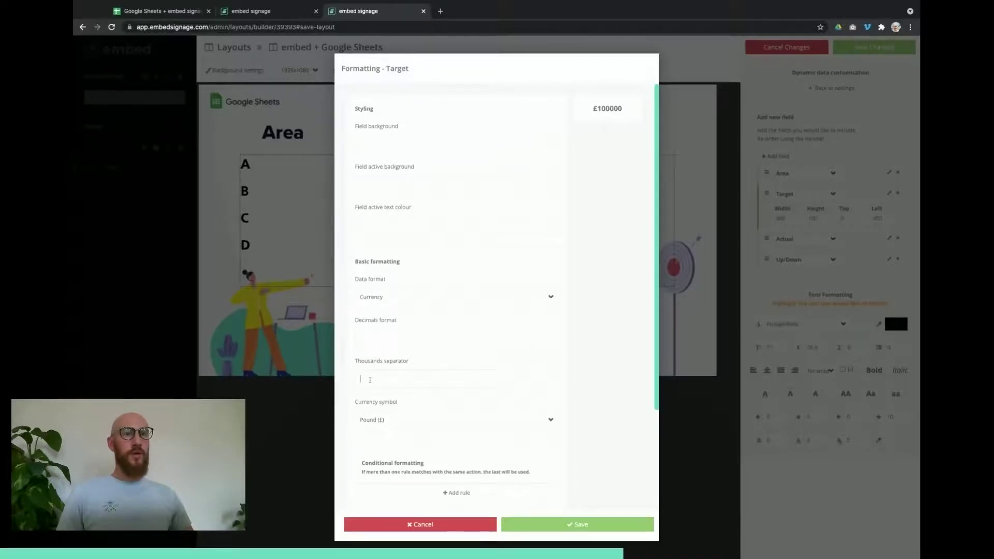
left_click(370, 381)
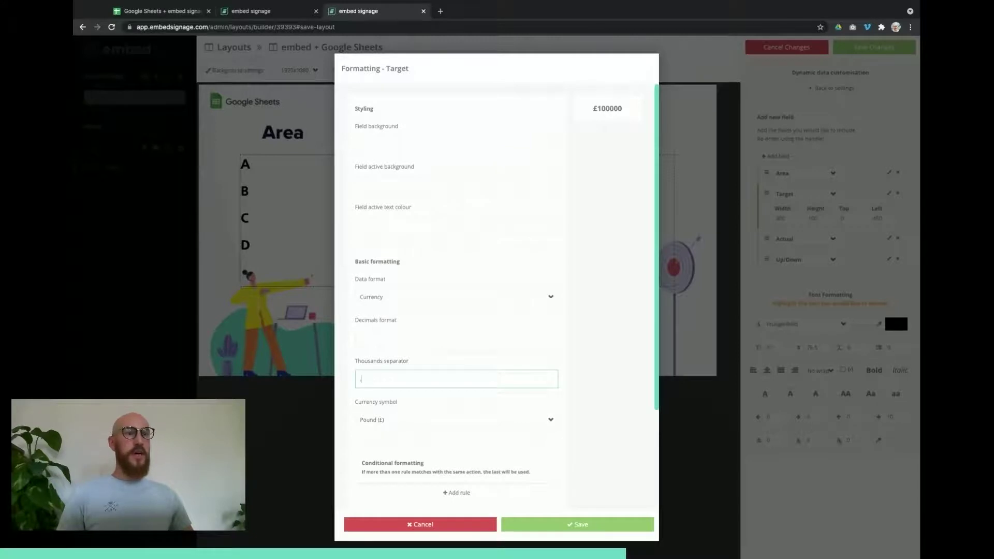
type(",")
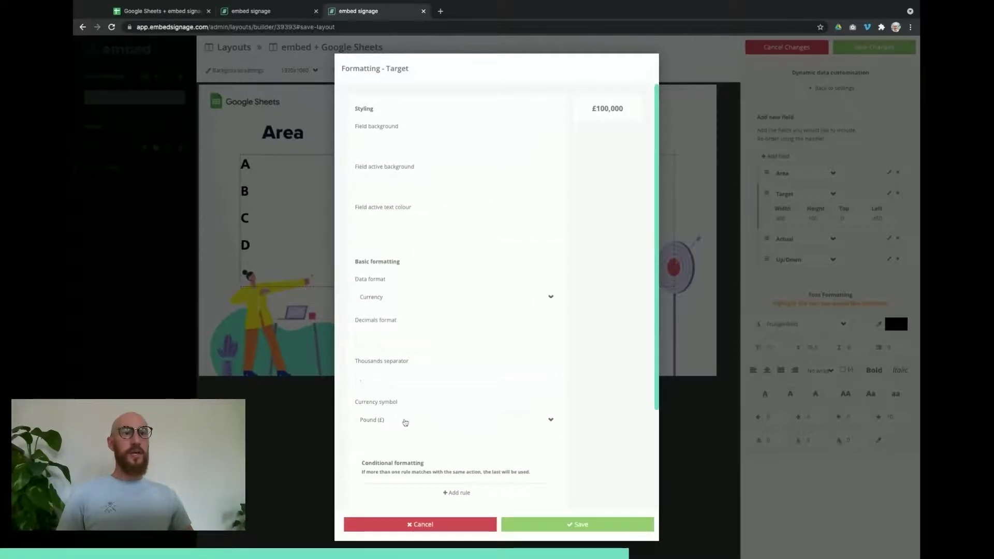
left_click(404, 422)
left_click(415, 412)
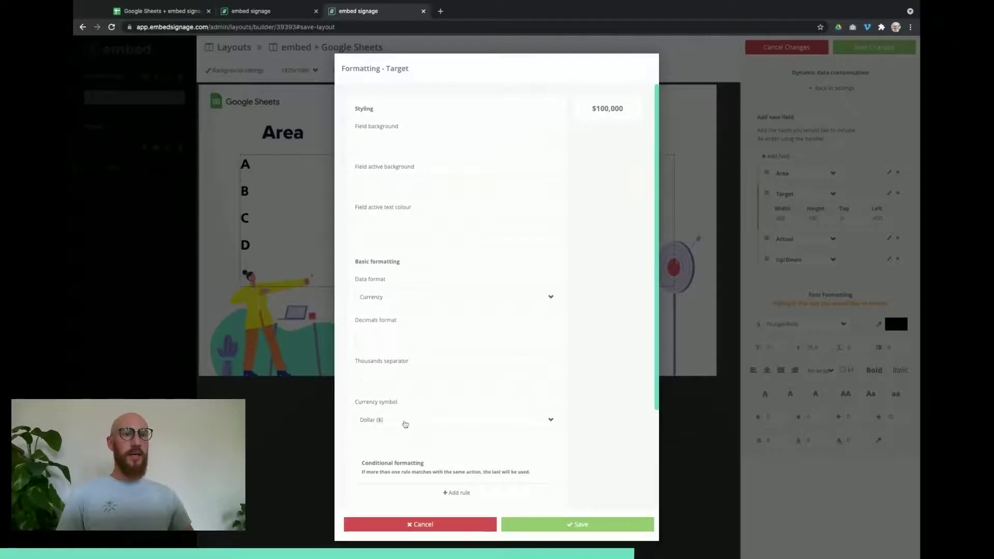
key("Down")
left_click(596, 529)
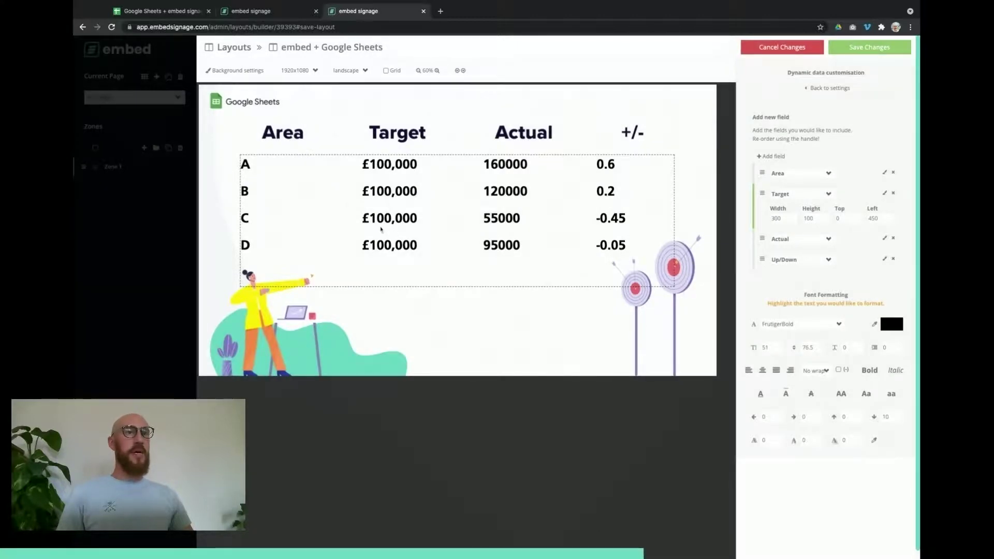
Step: Format the Actual field as Pound Currency with a ',' thousands separator and save
left_click(853, 239)
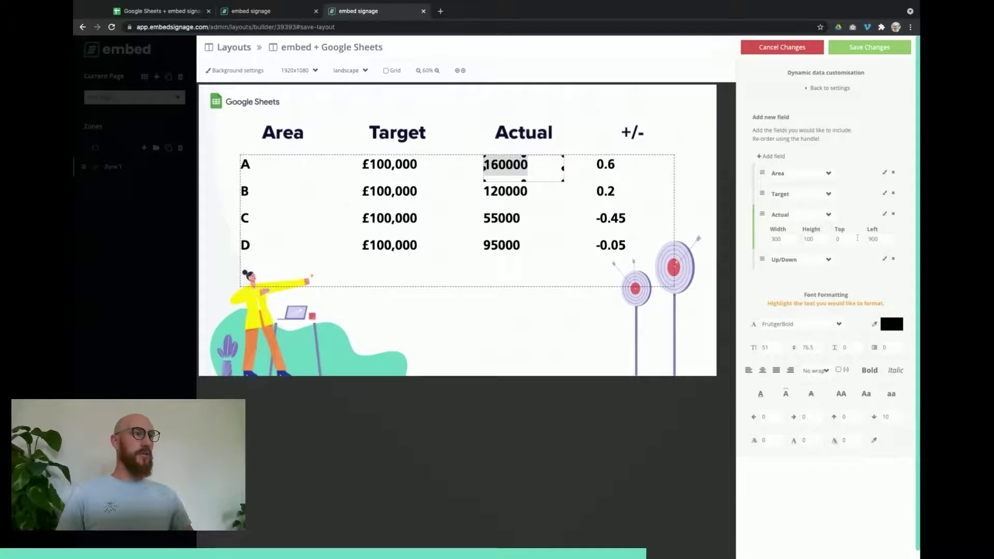
left_click(884, 213)
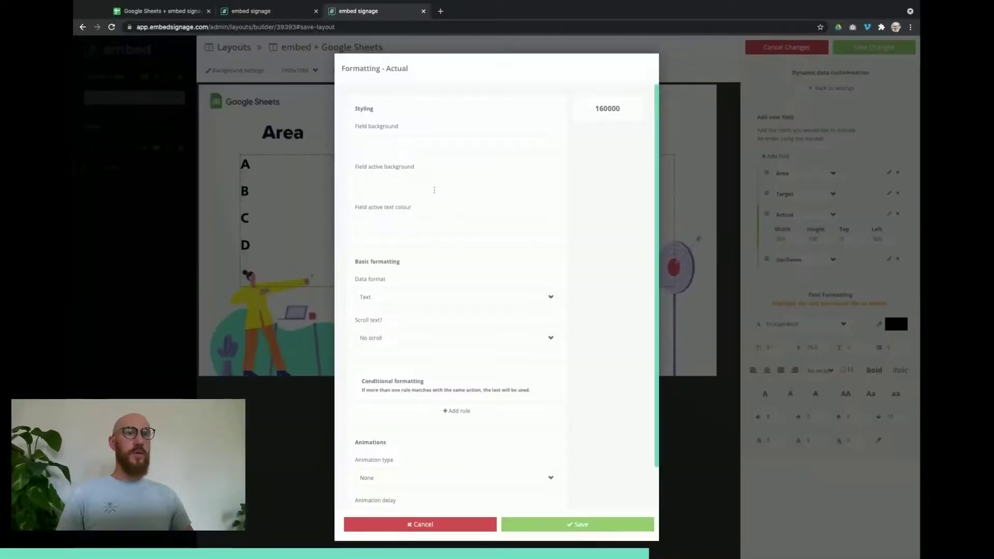
left_click(390, 299)
left_click(395, 347)
left_click(377, 381)
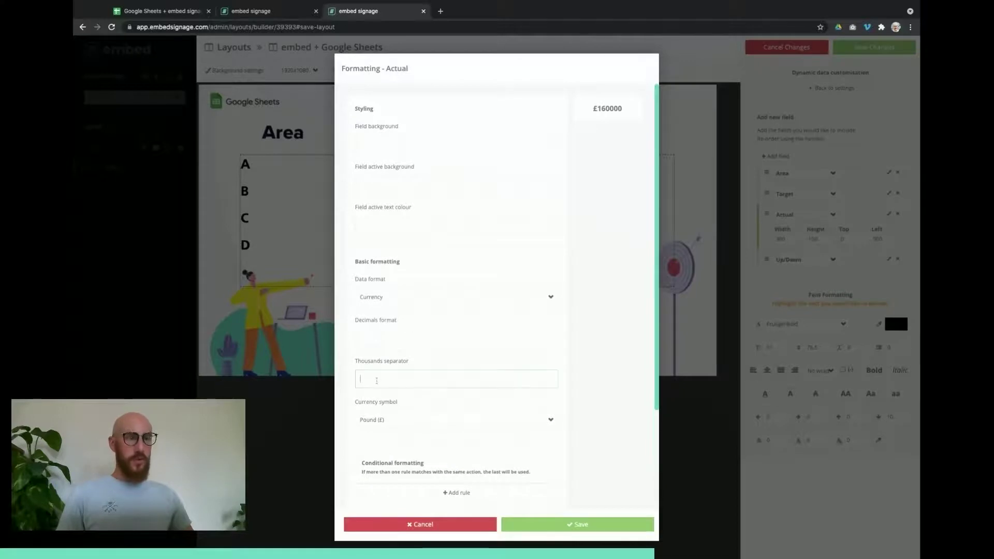
type(",")
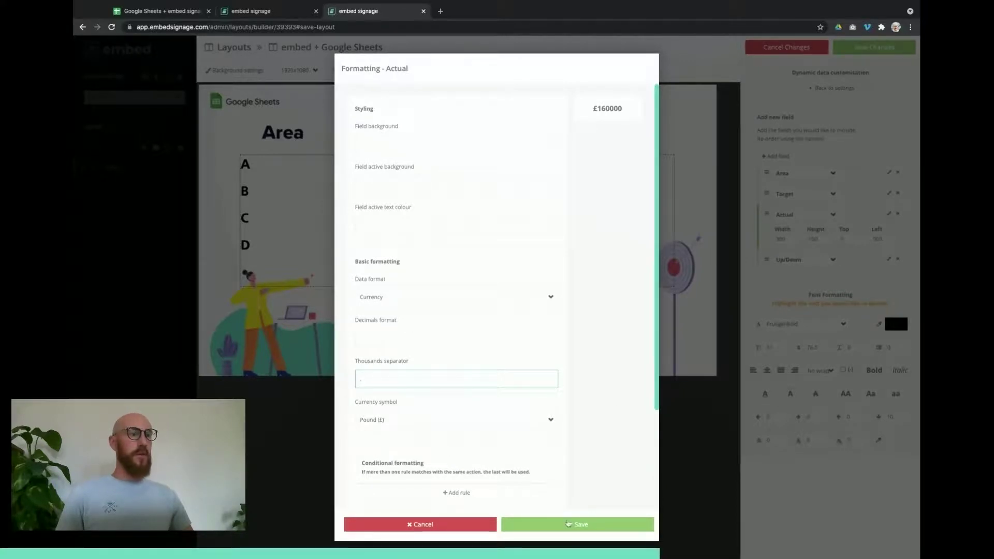
left_click(662, 465)
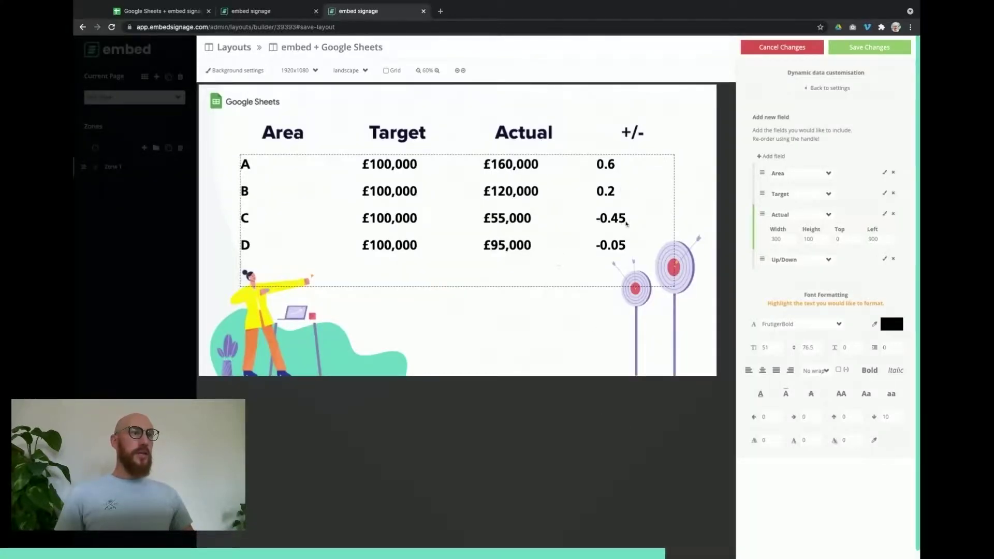
Step: Set the Up/Down field's data format to Percentage
left_click(851, 260)
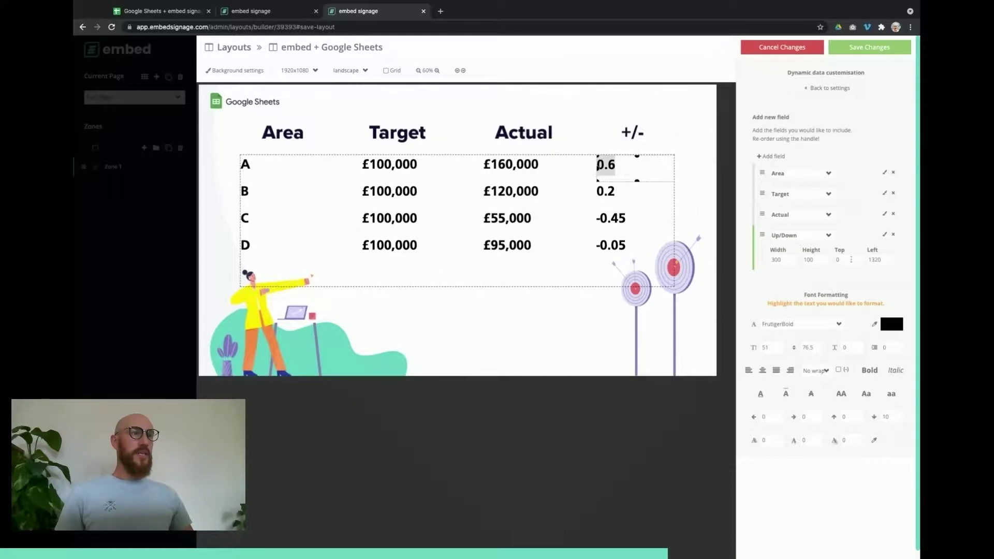
left_click(884, 235)
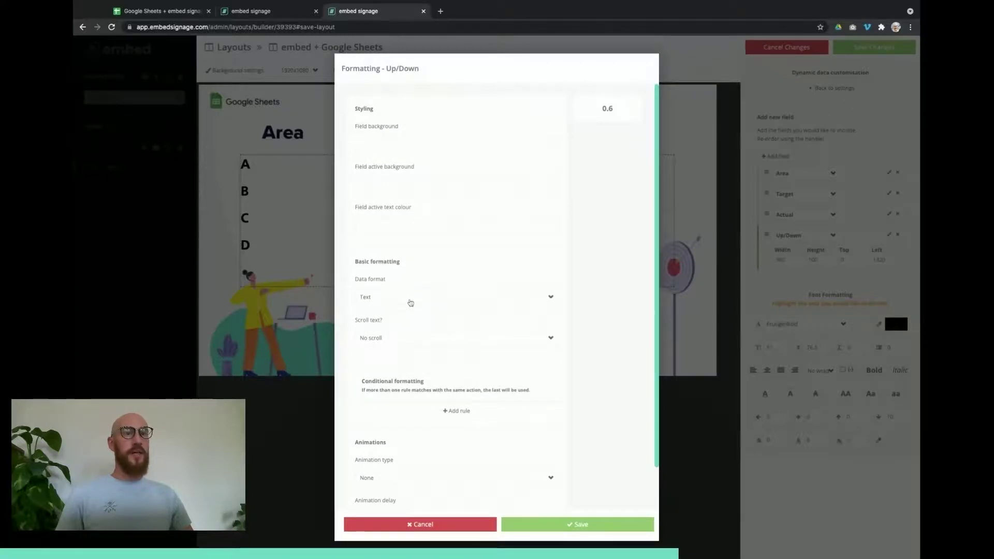
left_click(410, 302)
left_click(461, 321)
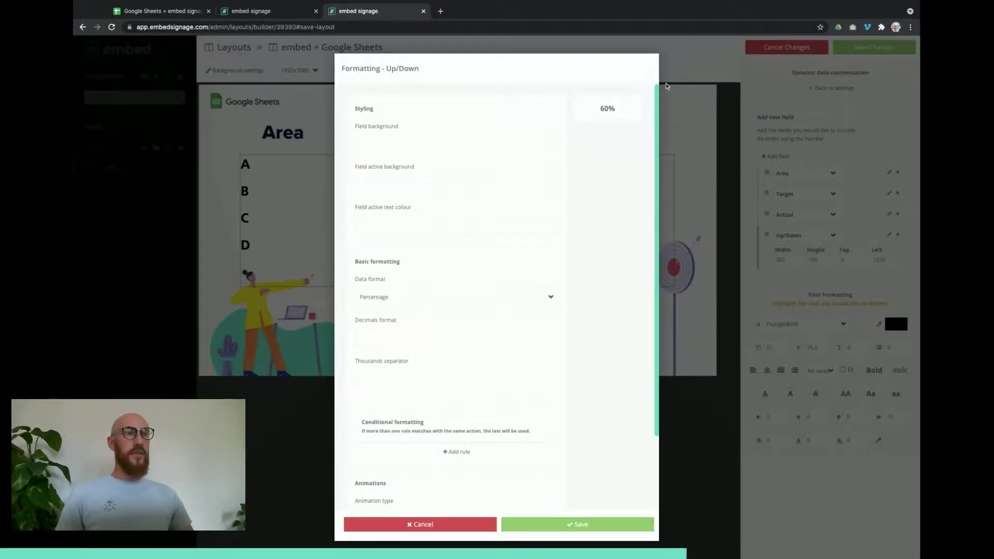
double_click(620, 112)
left_click(581, 250)
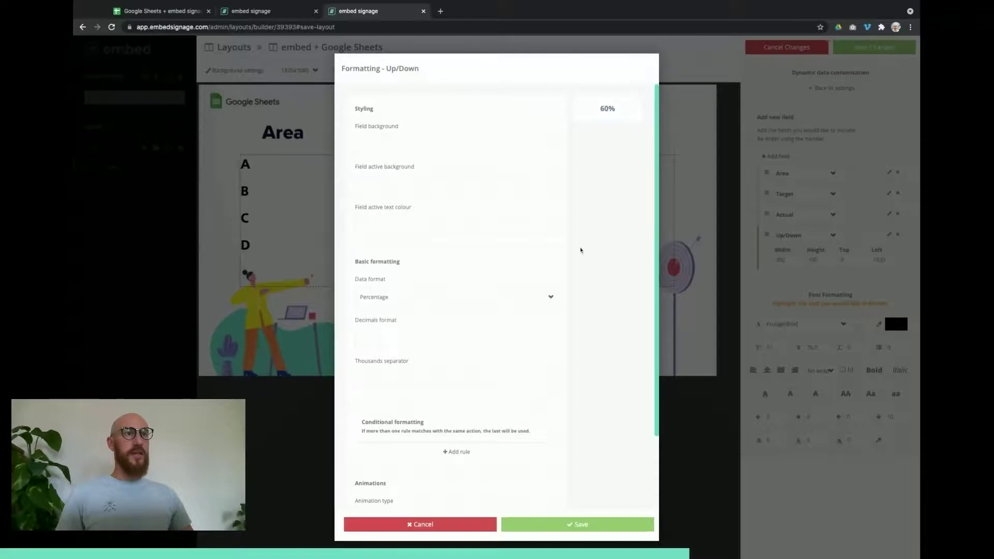
scroll(473, 418, "down", 2)
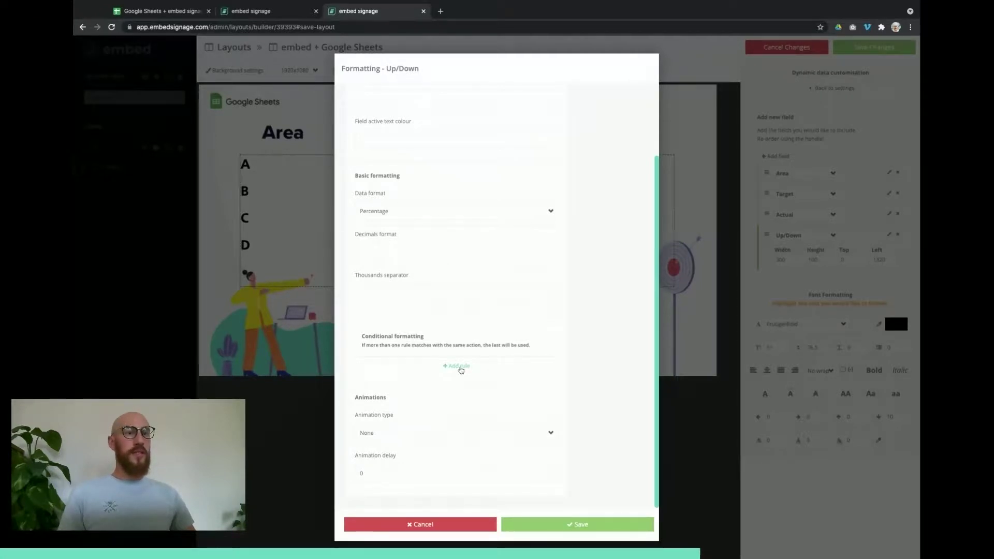
Step: Add a rule: More than 0 changes the row colour to green
left_click(461, 368)
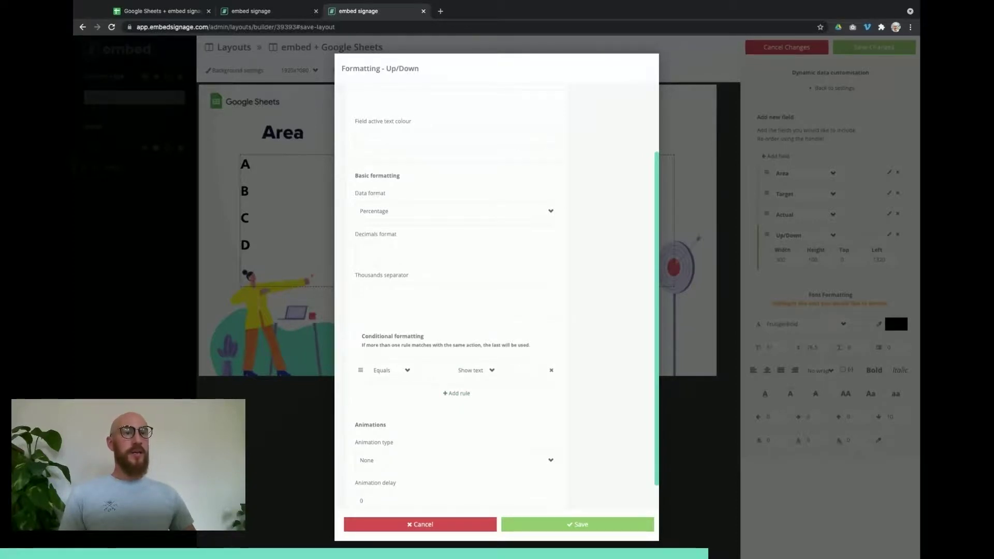
left_click(411, 409)
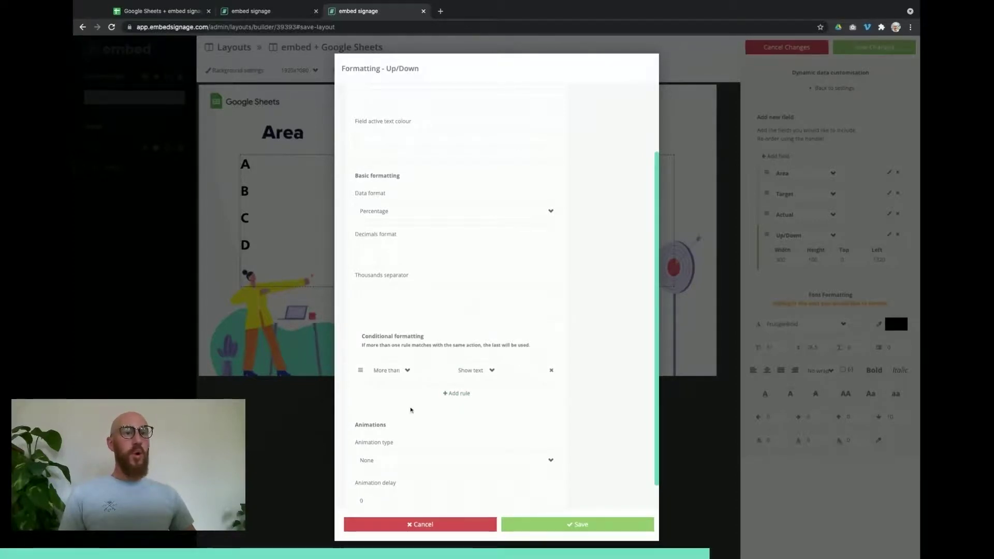
left_click(433, 370)
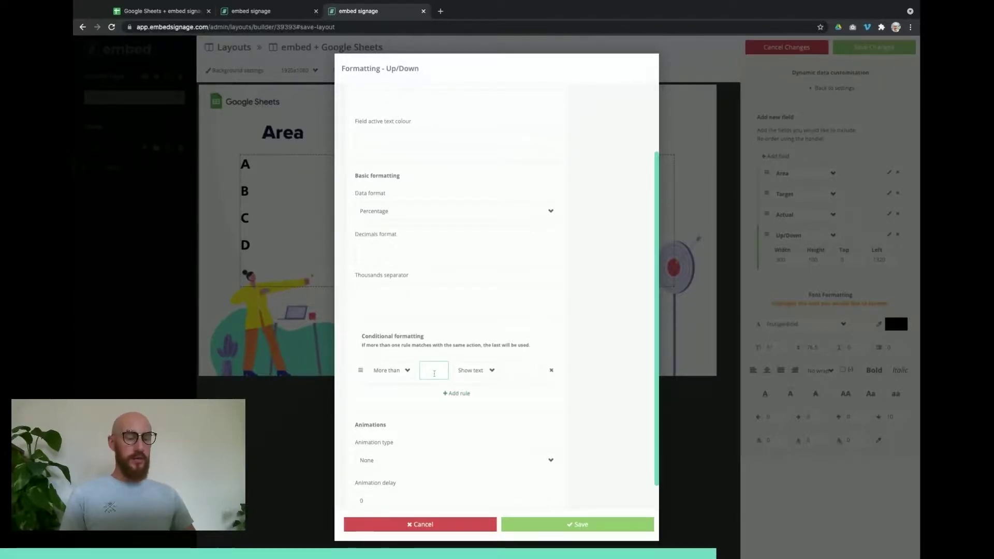
type("0")
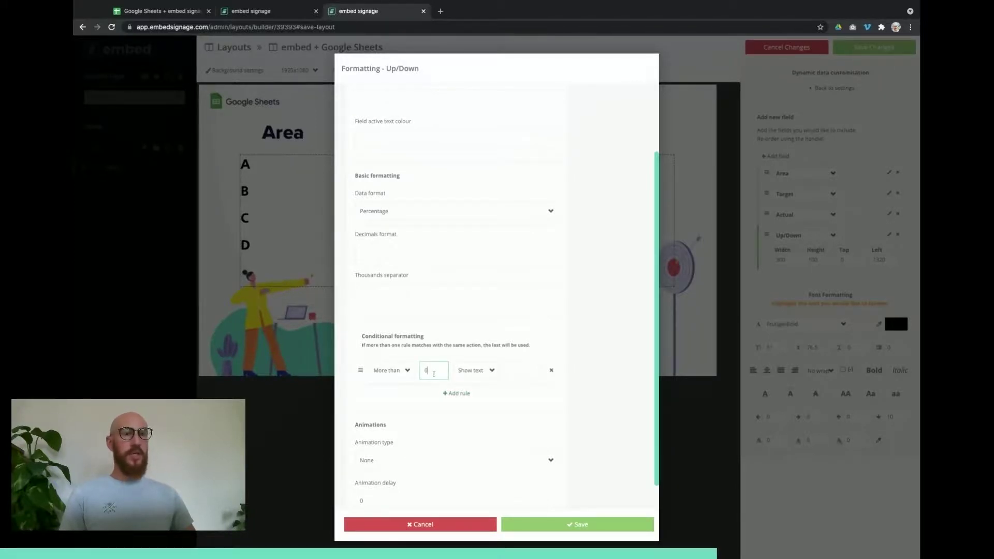
left_click(486, 372)
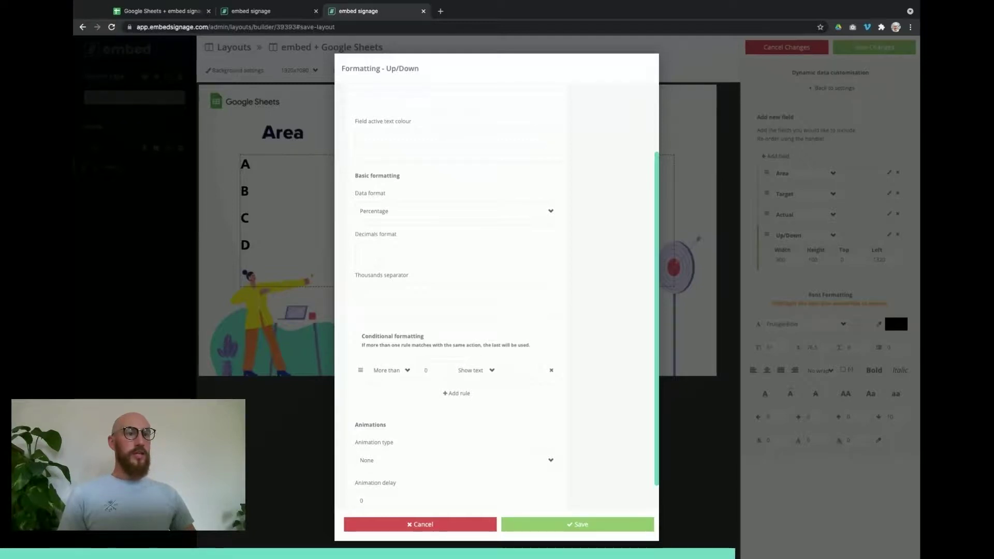
left_click(475, 370)
left_click(496, 390)
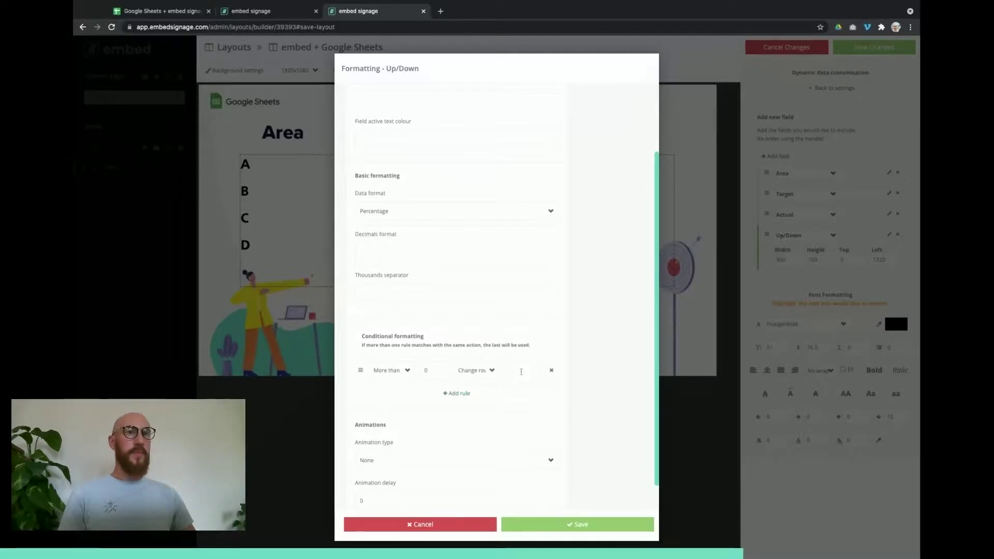
left_click(515, 376)
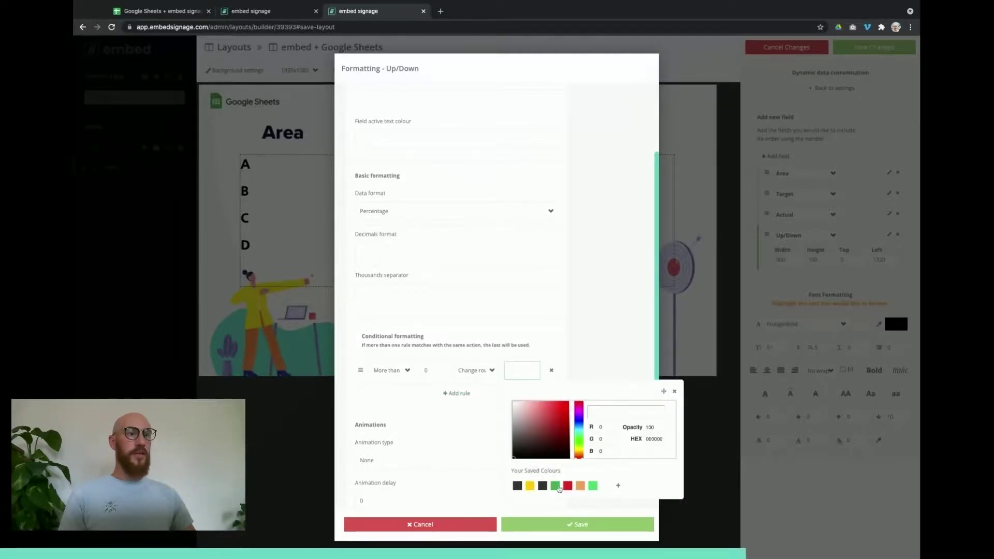
left_click(555, 485)
left_click(675, 392)
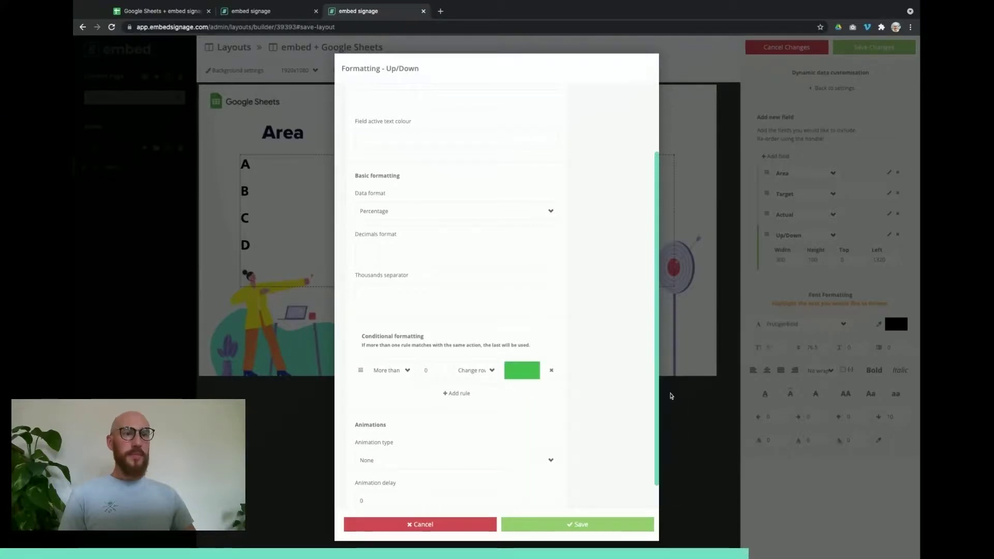
Step: Add a rule: Less than 0 changes the row colour to red
left_click(458, 395)
left_click(406, 400)
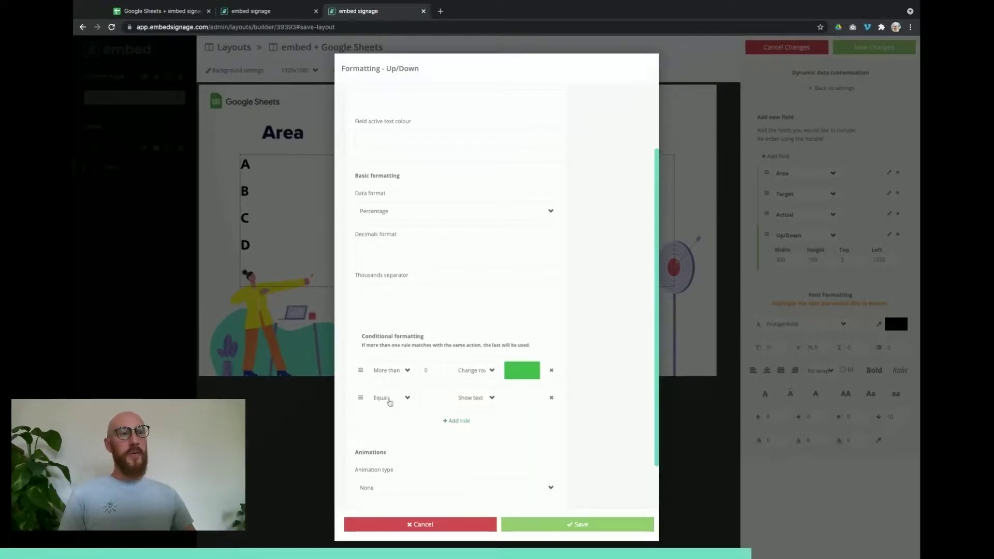
left_click(394, 408)
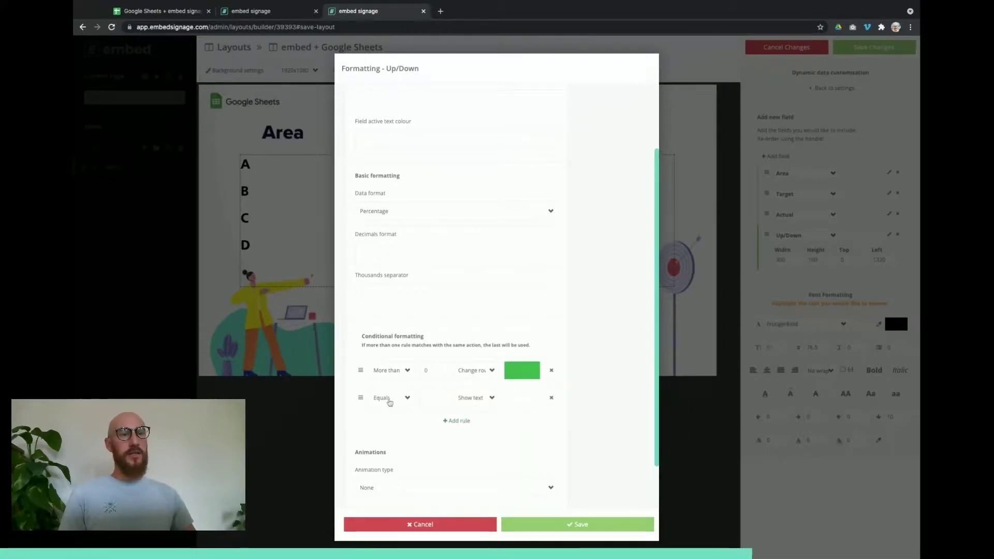
left_click(435, 398)
type("0")
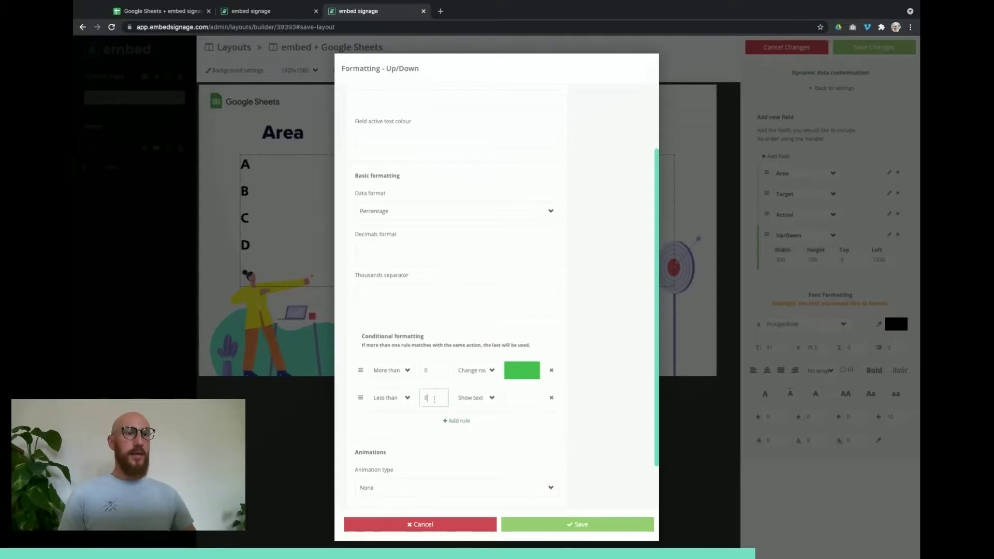
left_click(485, 401)
left_click(512, 424)
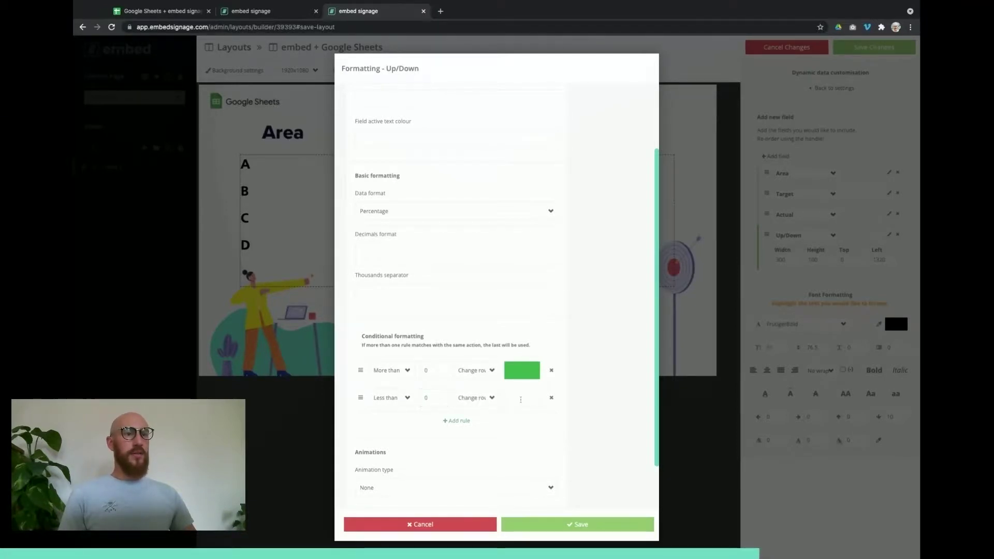
left_click(522, 400)
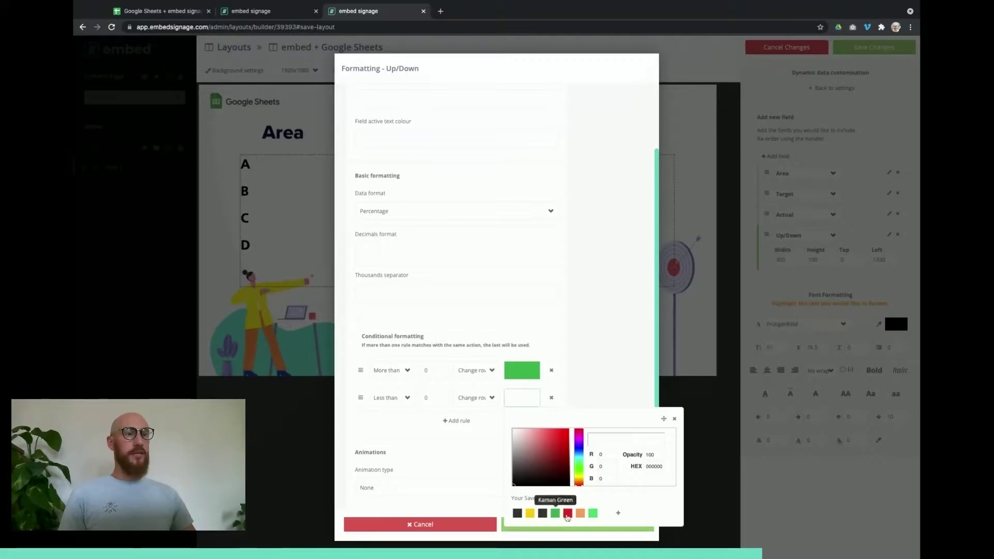
left_click(567, 512)
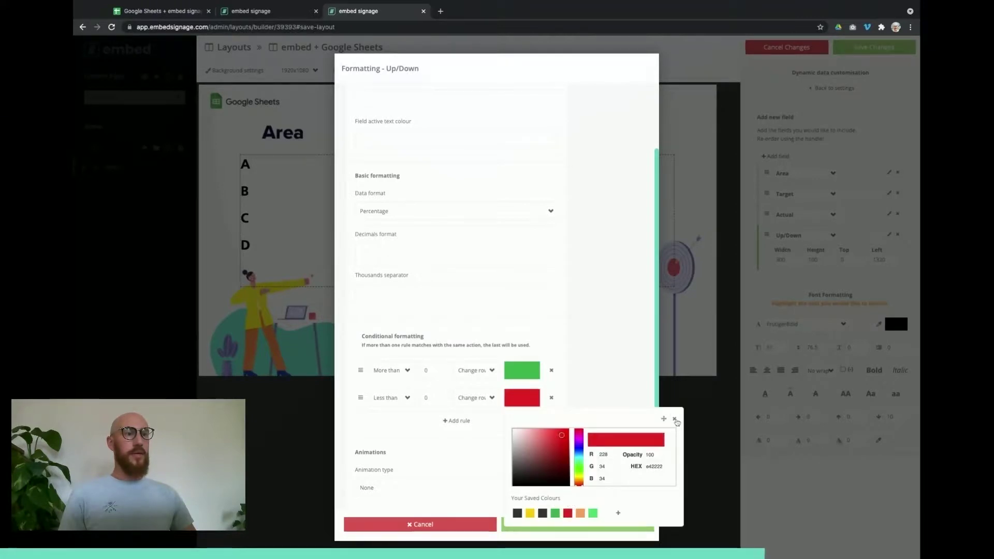
left_click(674, 419)
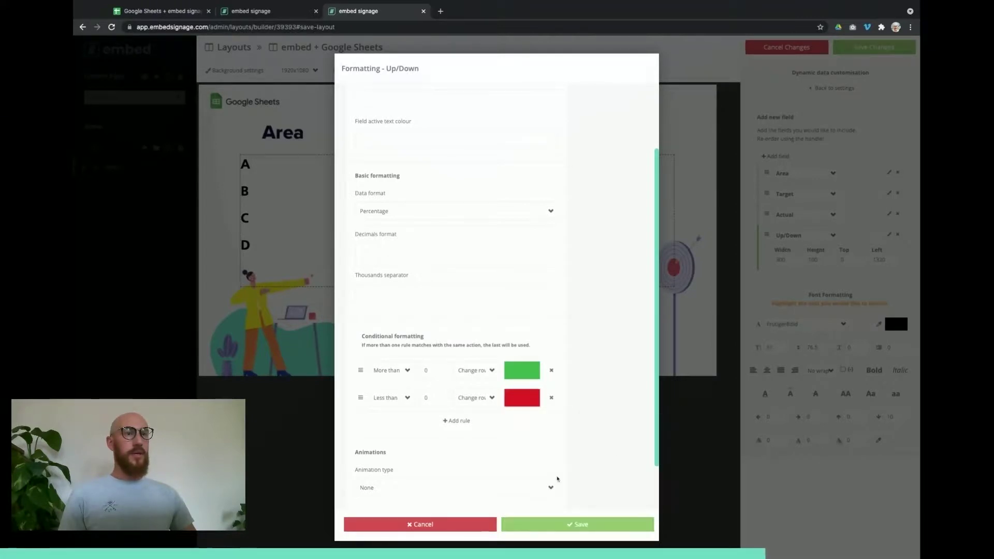
Step: Save the Up/Down colour rules and centre the Actual, +/-, Target and Area values
left_click(576, 525)
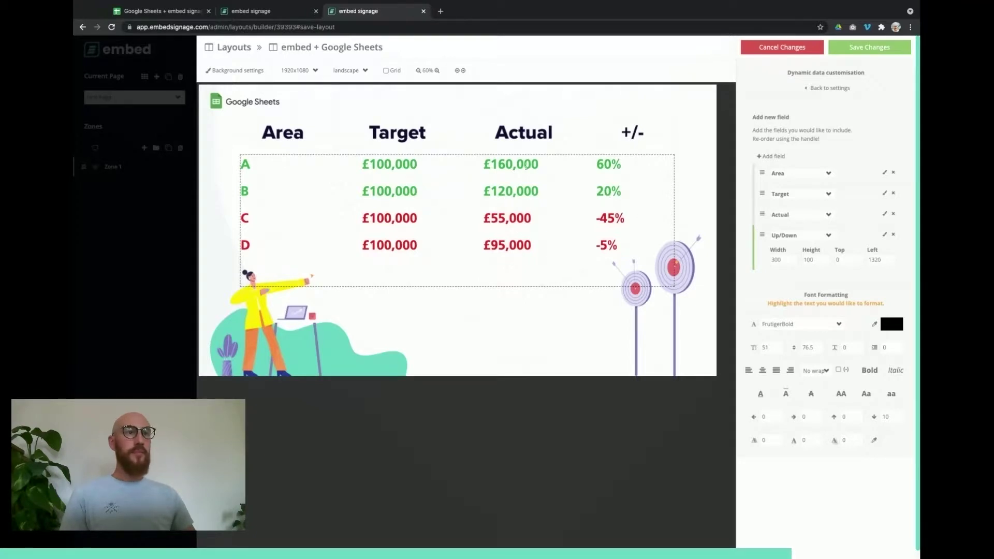
left_click(526, 166)
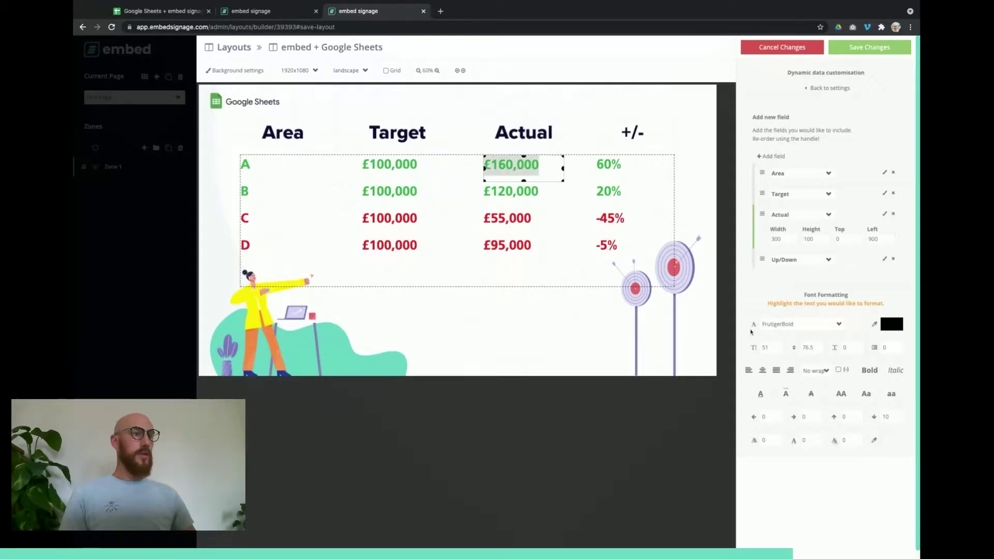
left_click(762, 370)
left_click(615, 168)
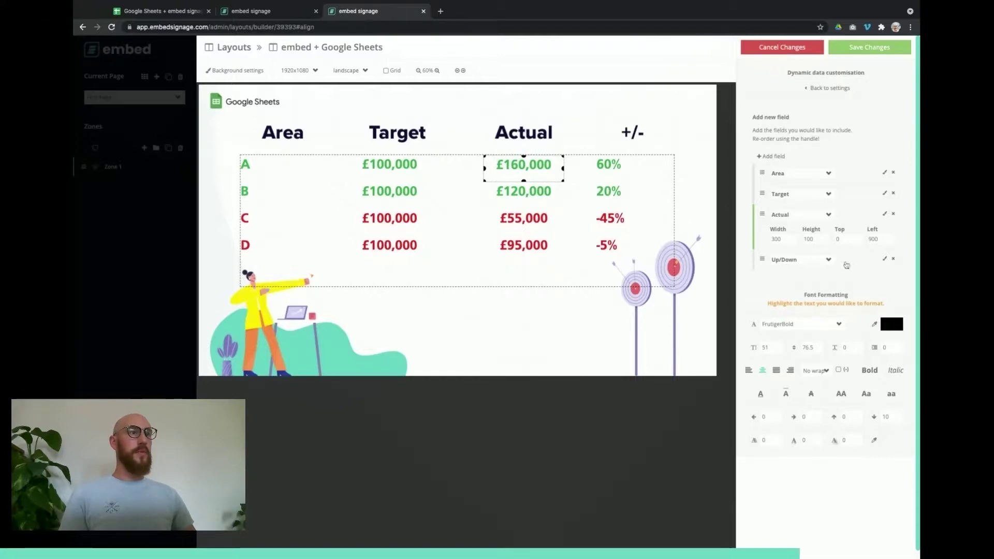
left_click(763, 370)
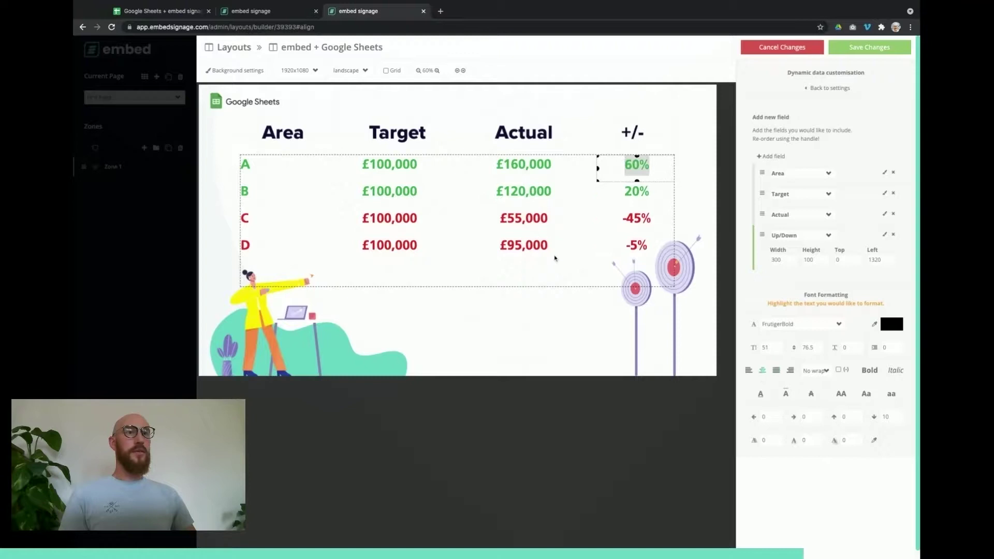
left_click(849, 196)
left_click(763, 371)
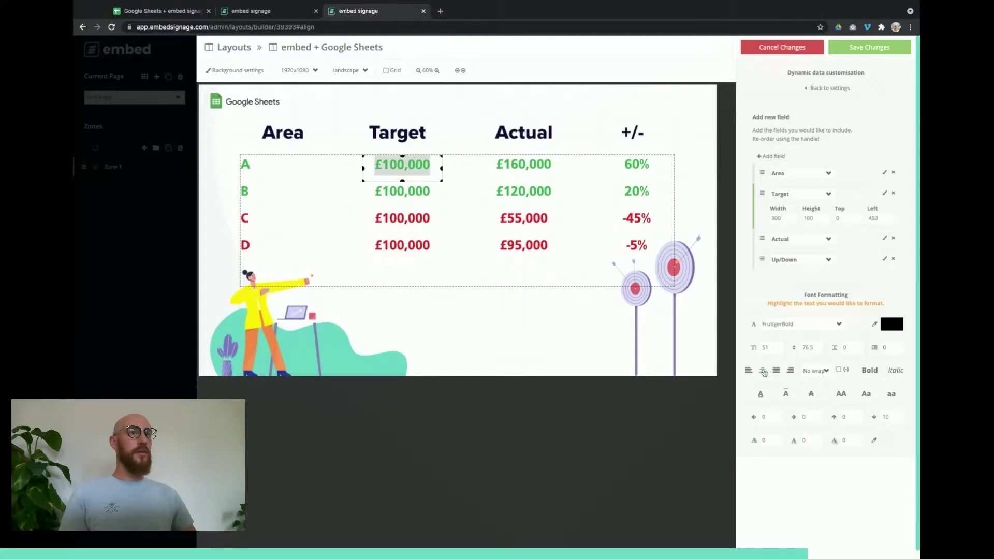
left_click(853, 174)
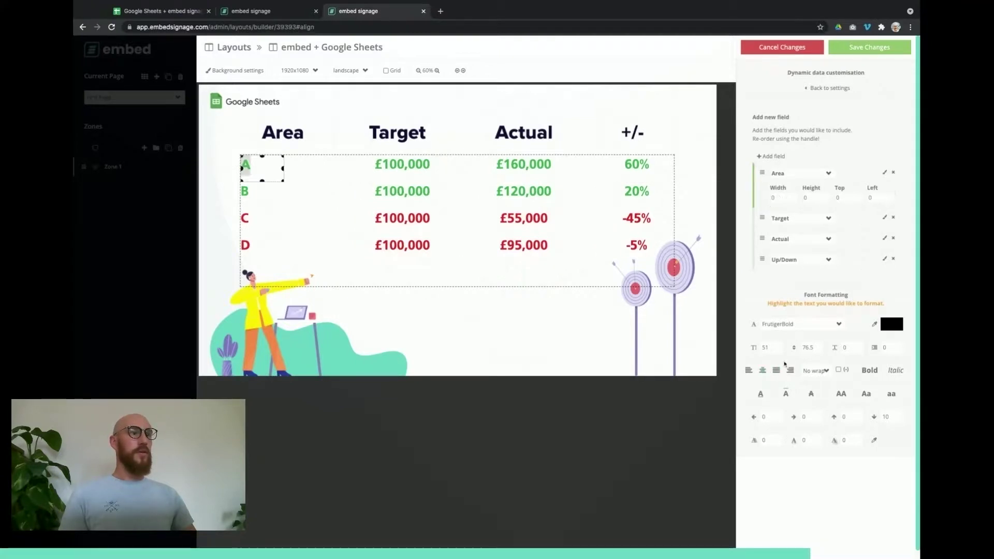
left_click(763, 370)
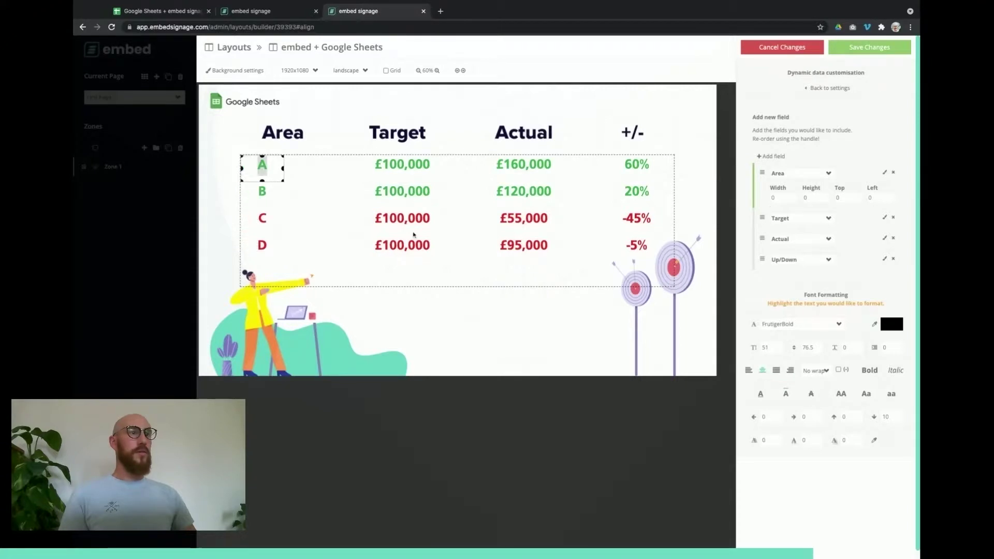
Step: Set the Area field to width 300 and height 100
left_click(781, 199)
type("300")
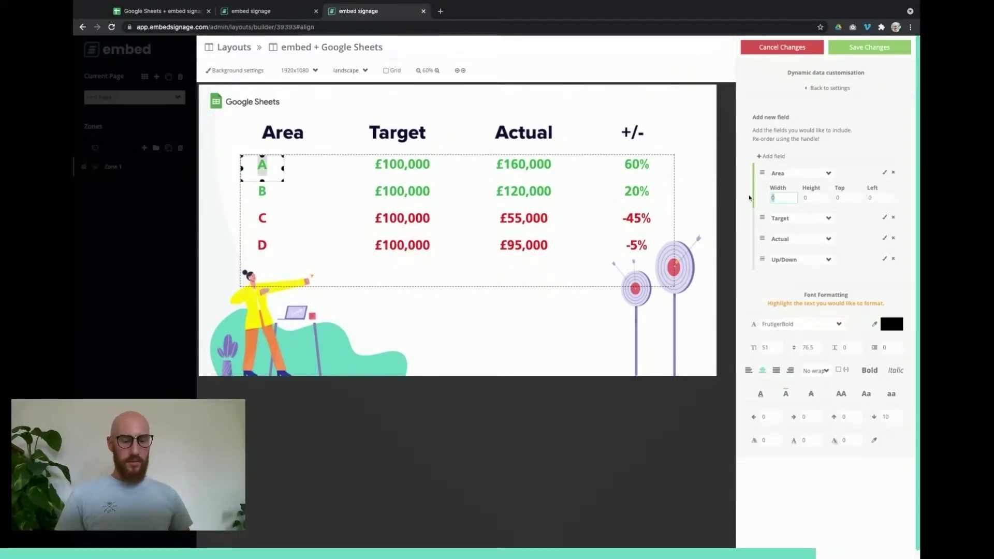
key("Tab")
type("100")
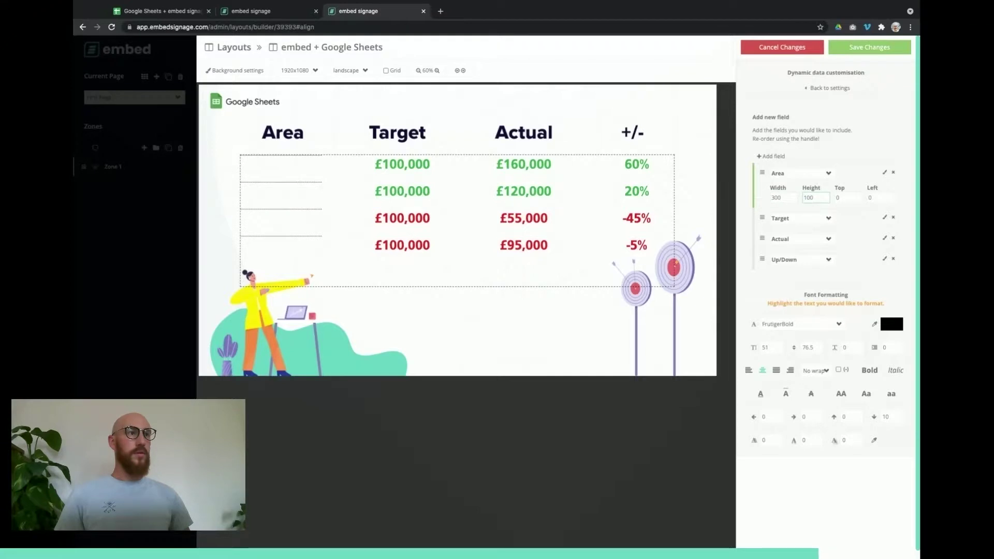
key("Tab")
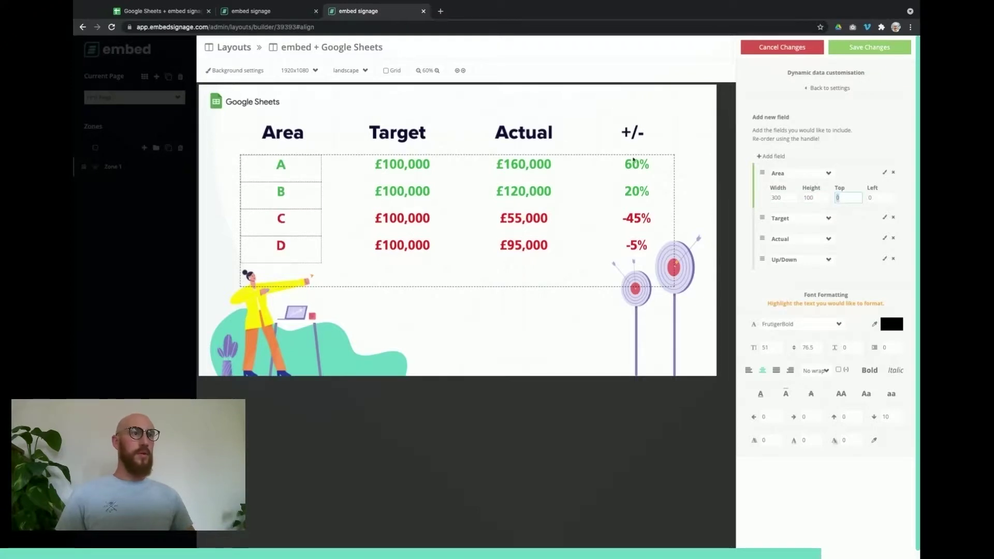
Step: Save the field changes, finish the playlist, and compare against the Google Sheet before returning
left_click(869, 48)
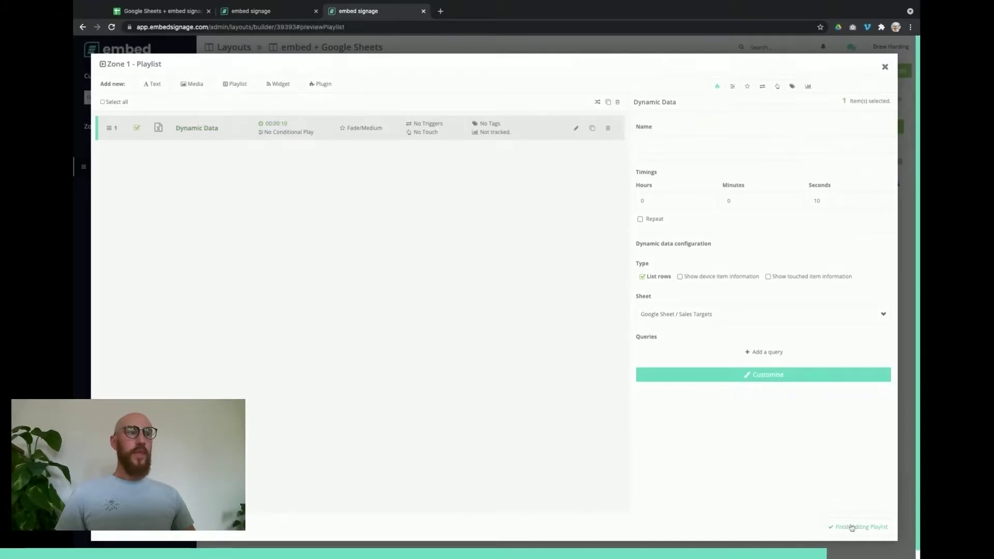
left_click(857, 526)
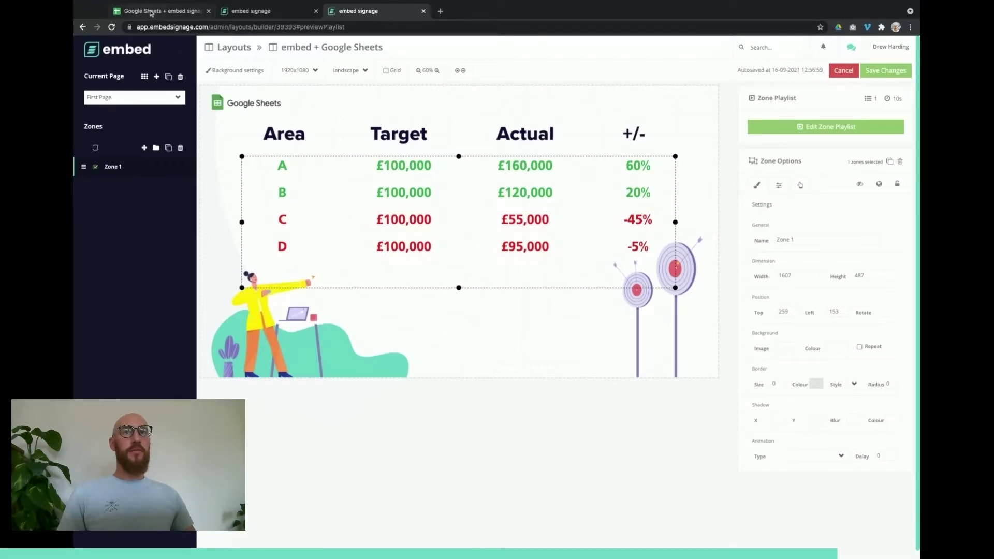
left_click(151, 13)
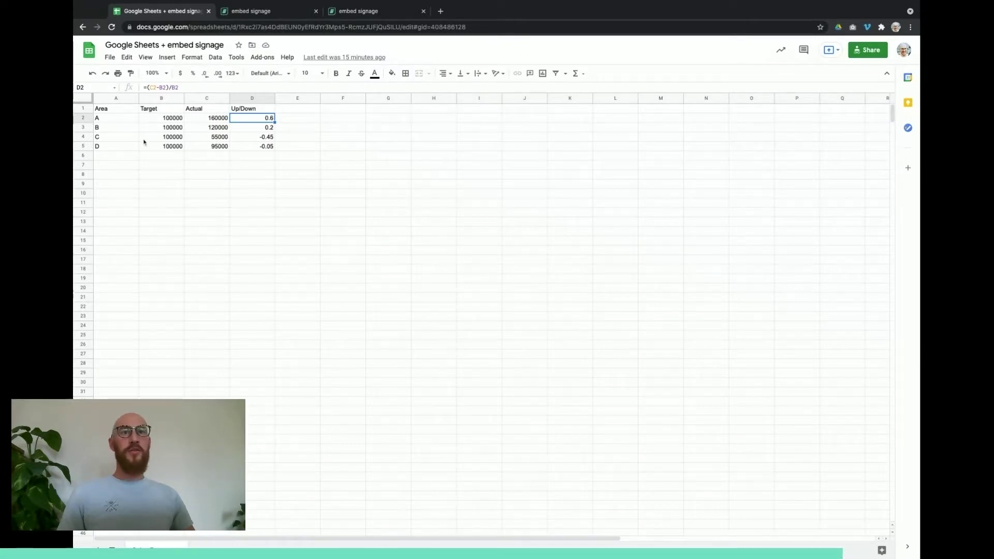
left_click(391, 8)
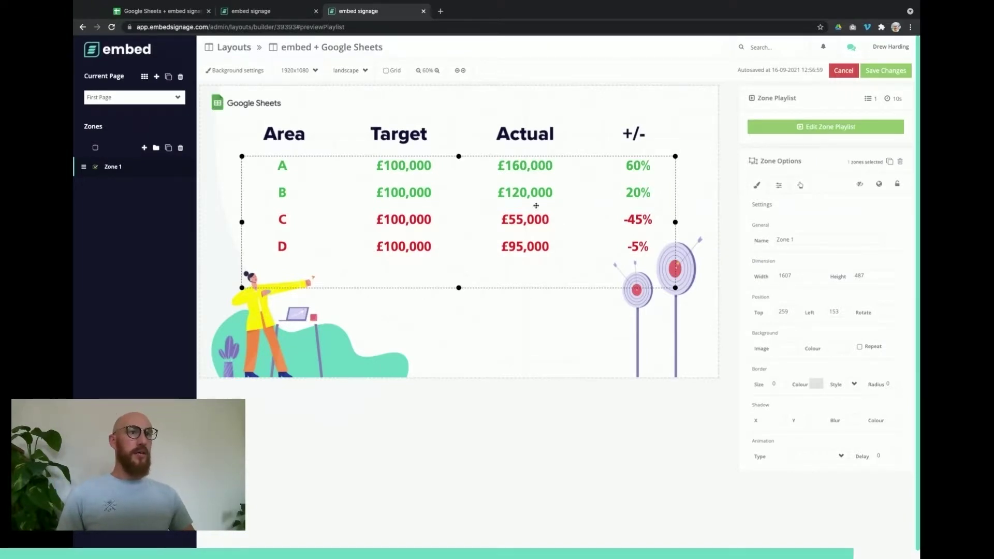
Step: Order the Dynamic Data rows by Up/Down, descending, and save the change
double_click(536, 206)
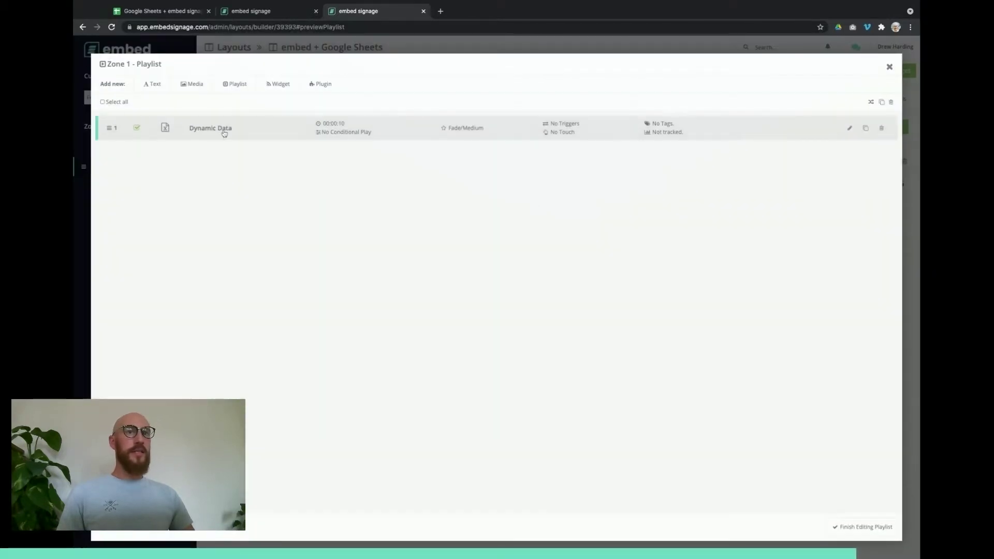
left_click(225, 133)
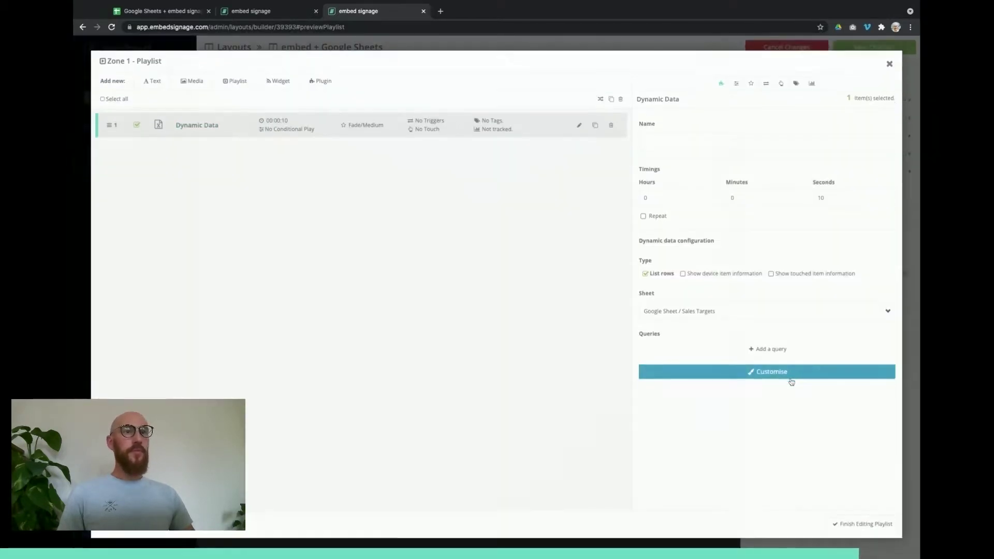
left_click(791, 380)
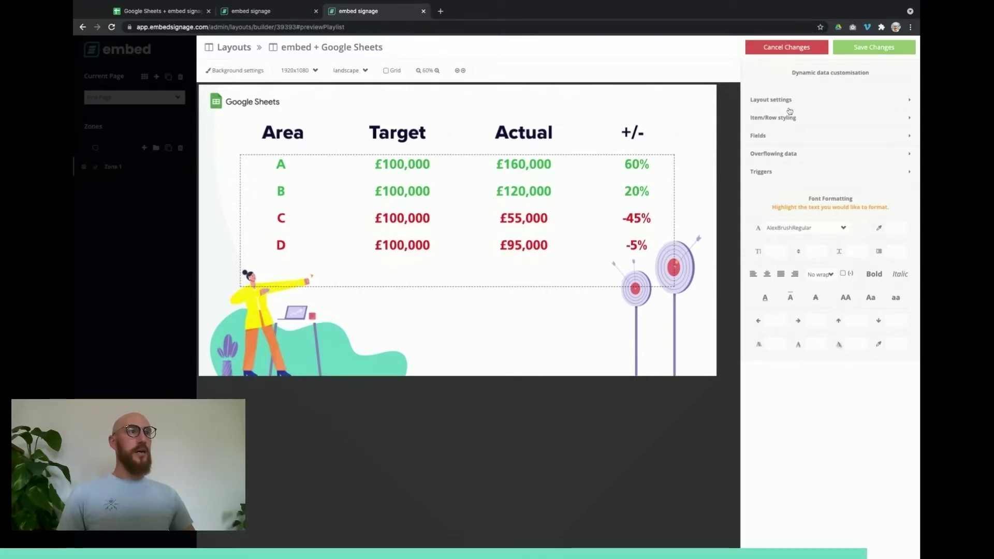
left_click(773, 101)
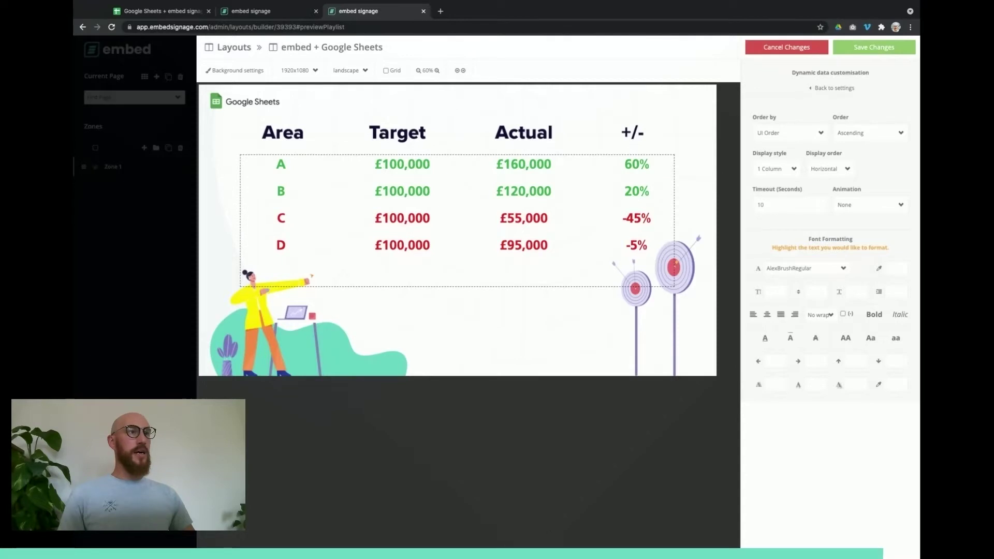
left_click(856, 155)
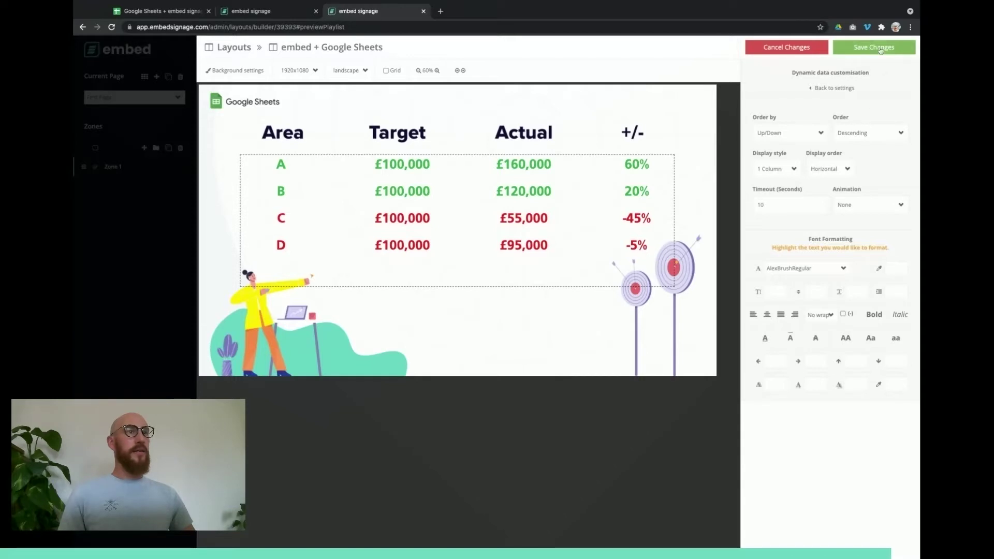
left_click(873, 47)
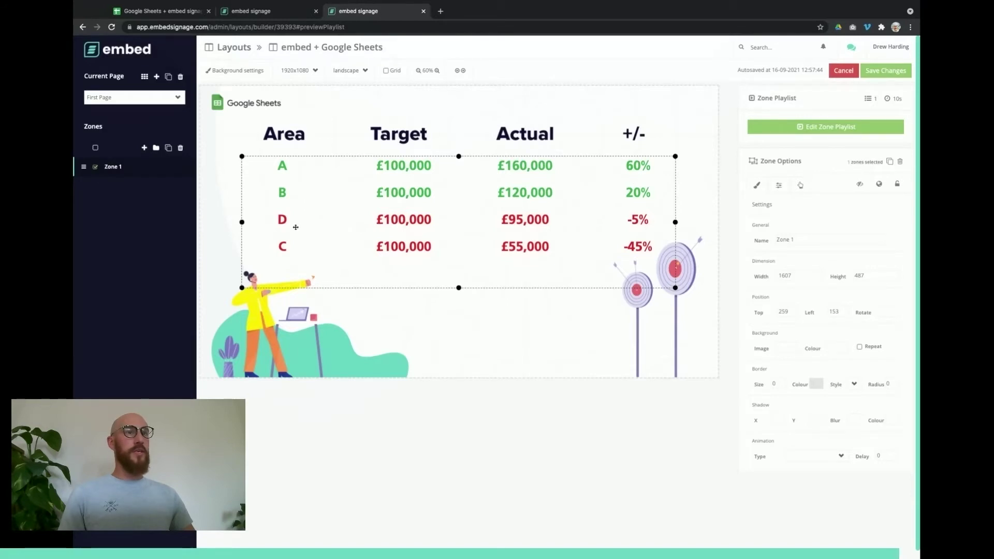
Step: Switch the Up/Down sort to Ascending, save, and finish editing the playlist
left_click(816, 130)
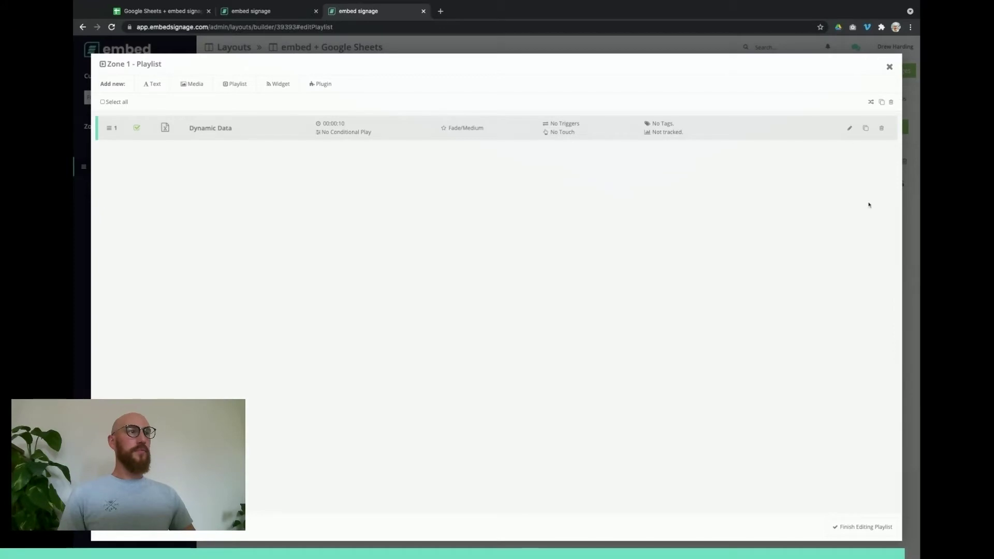
left_click(849, 128)
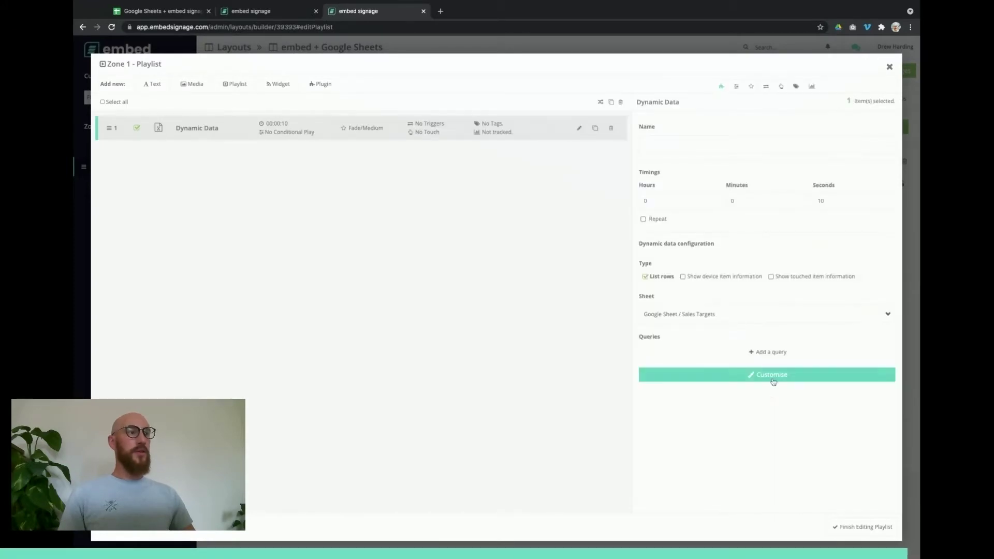
left_click(773, 377)
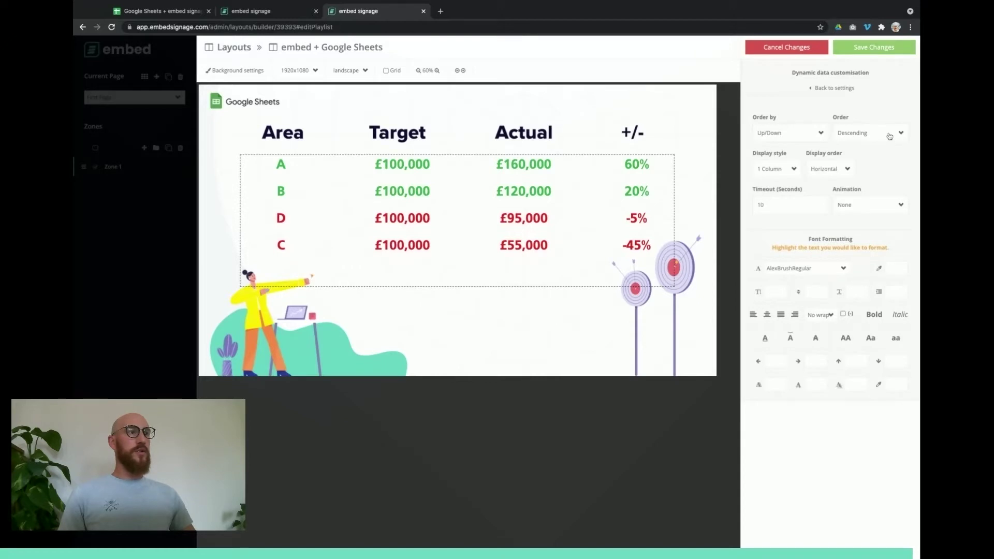
left_click(889, 133)
left_click(875, 125)
left_click(873, 47)
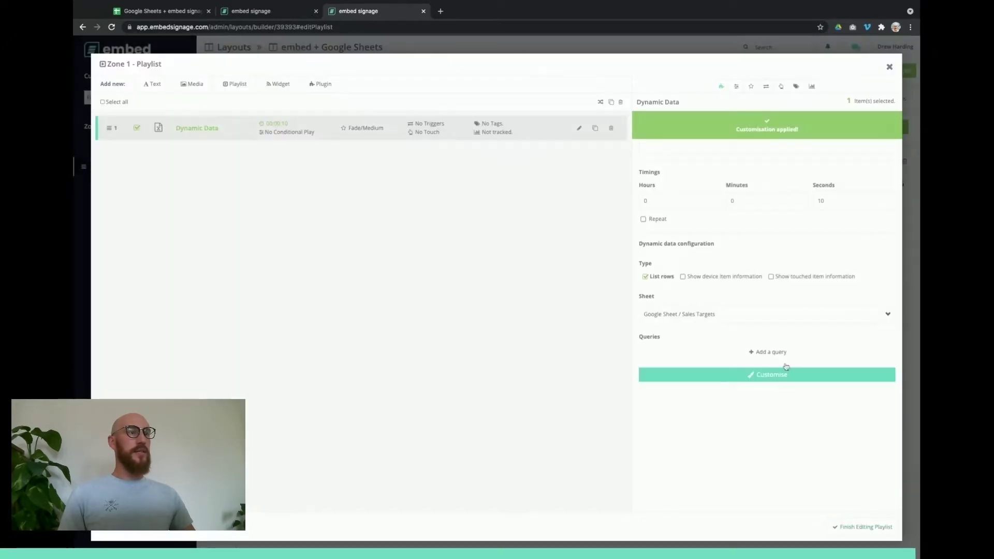
left_click(836, 528)
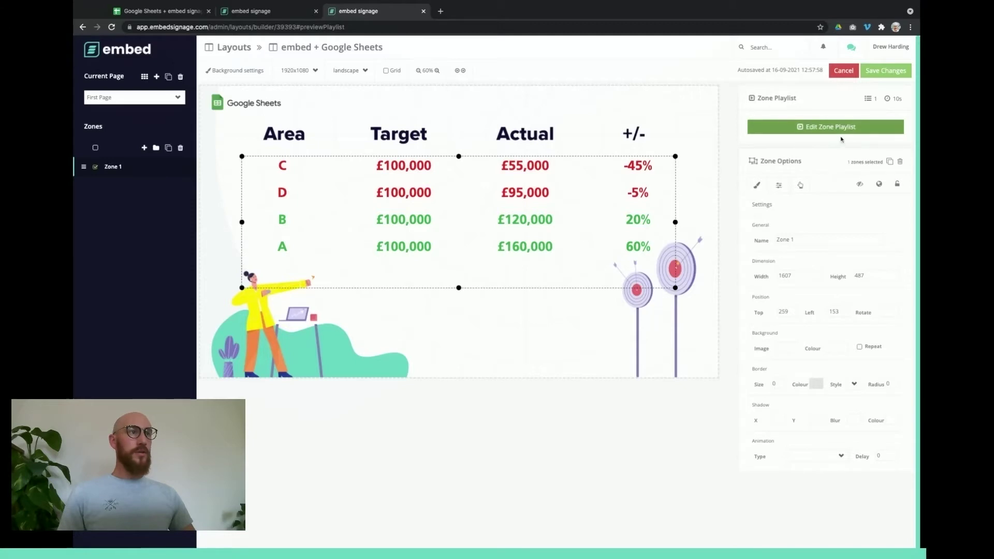
Step: Set Order by to UI Order so rows read A, B, C, D, then save and finish
left_click(842, 134)
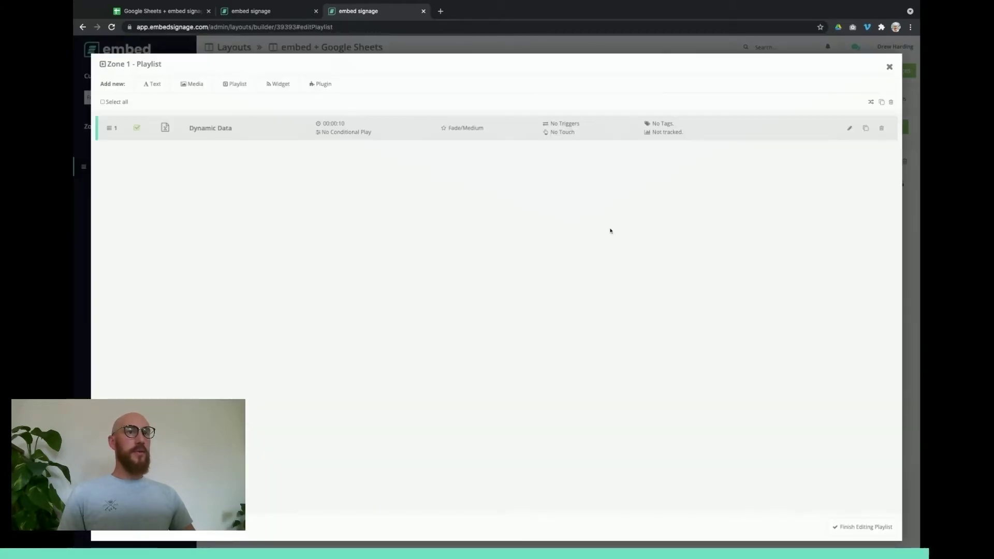
left_click(221, 134)
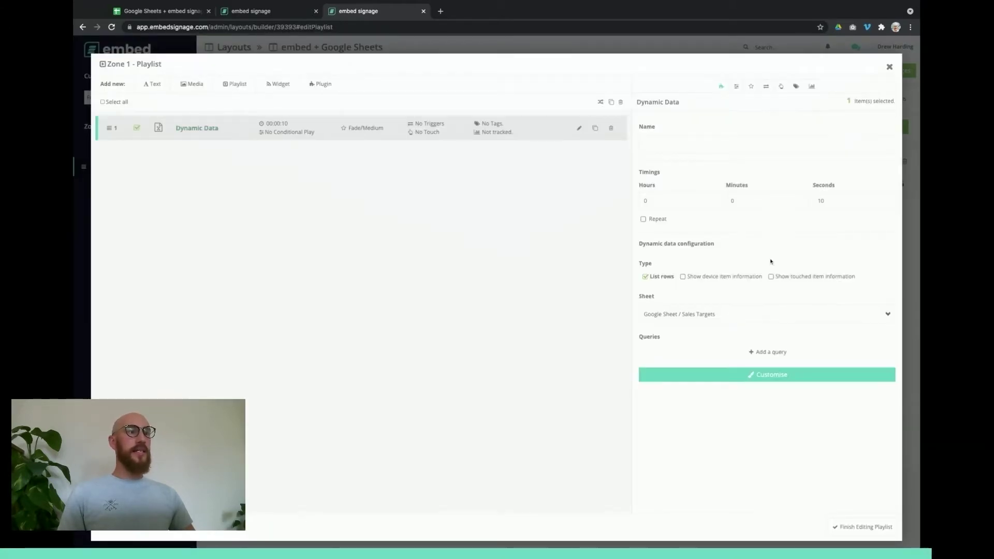
left_click(810, 376)
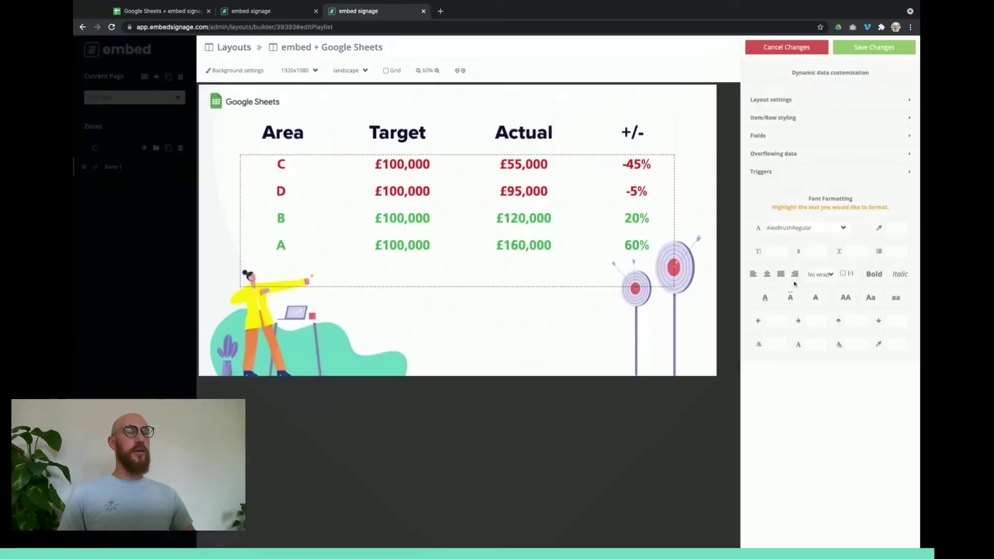
left_click(785, 100)
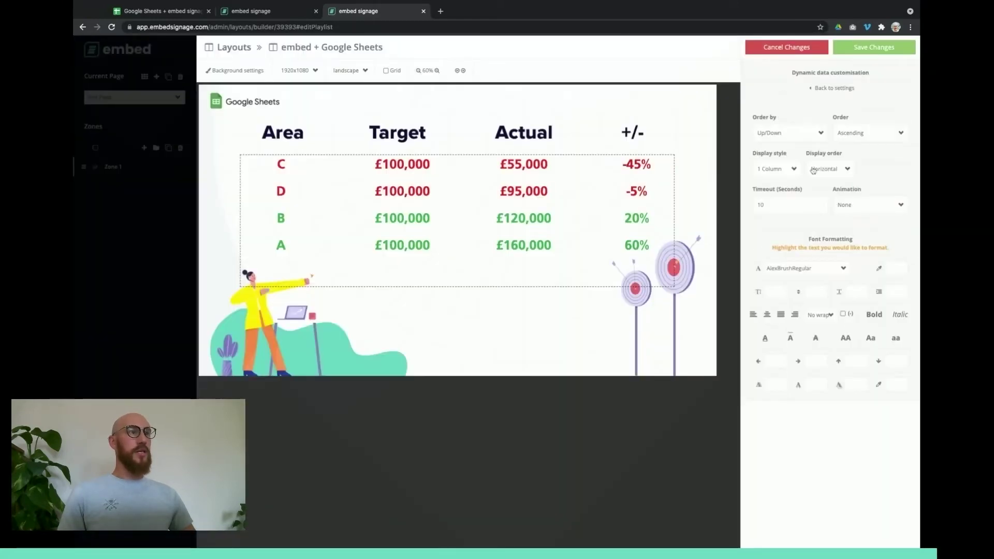
left_click(802, 132)
left_click(820, 163)
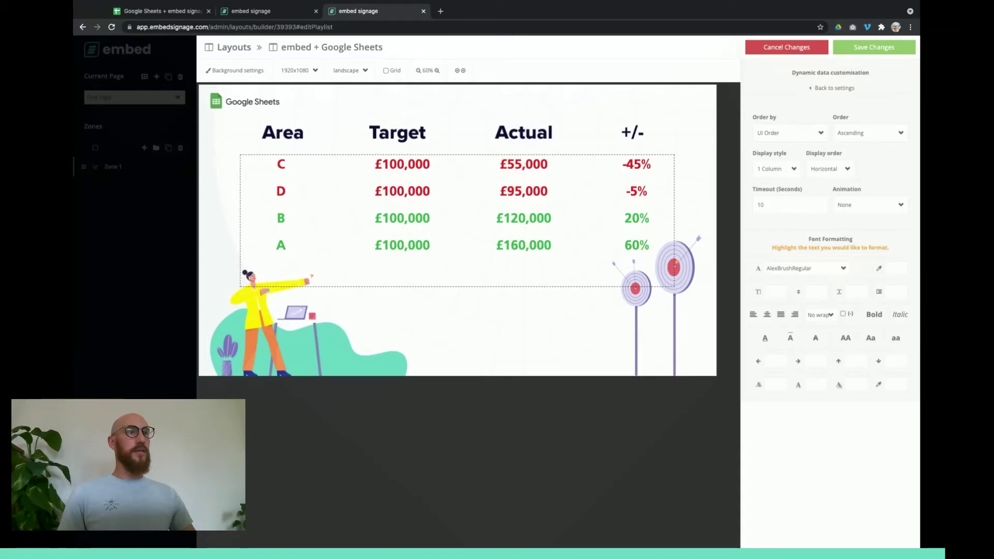
left_click(869, 132)
left_click(876, 47)
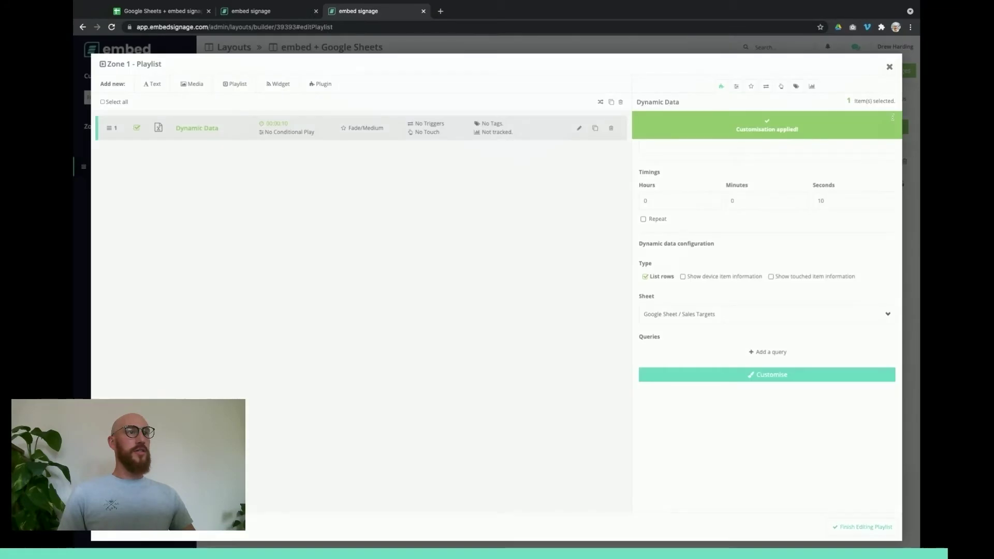
left_click(864, 528)
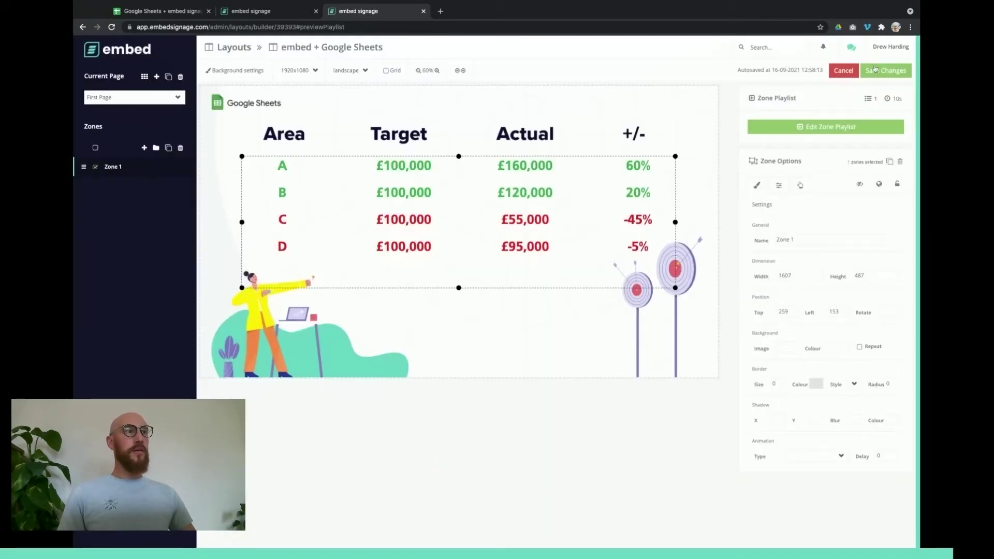
Step: Save the sales-target layout with 'Save & Preview' selected to preview the live table
left_click(880, 70)
left_click(554, 341)
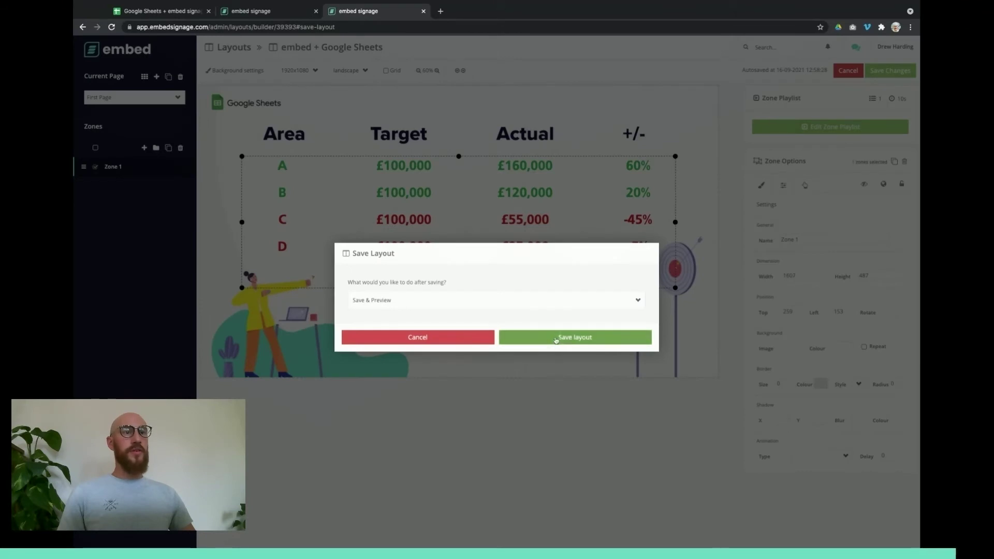